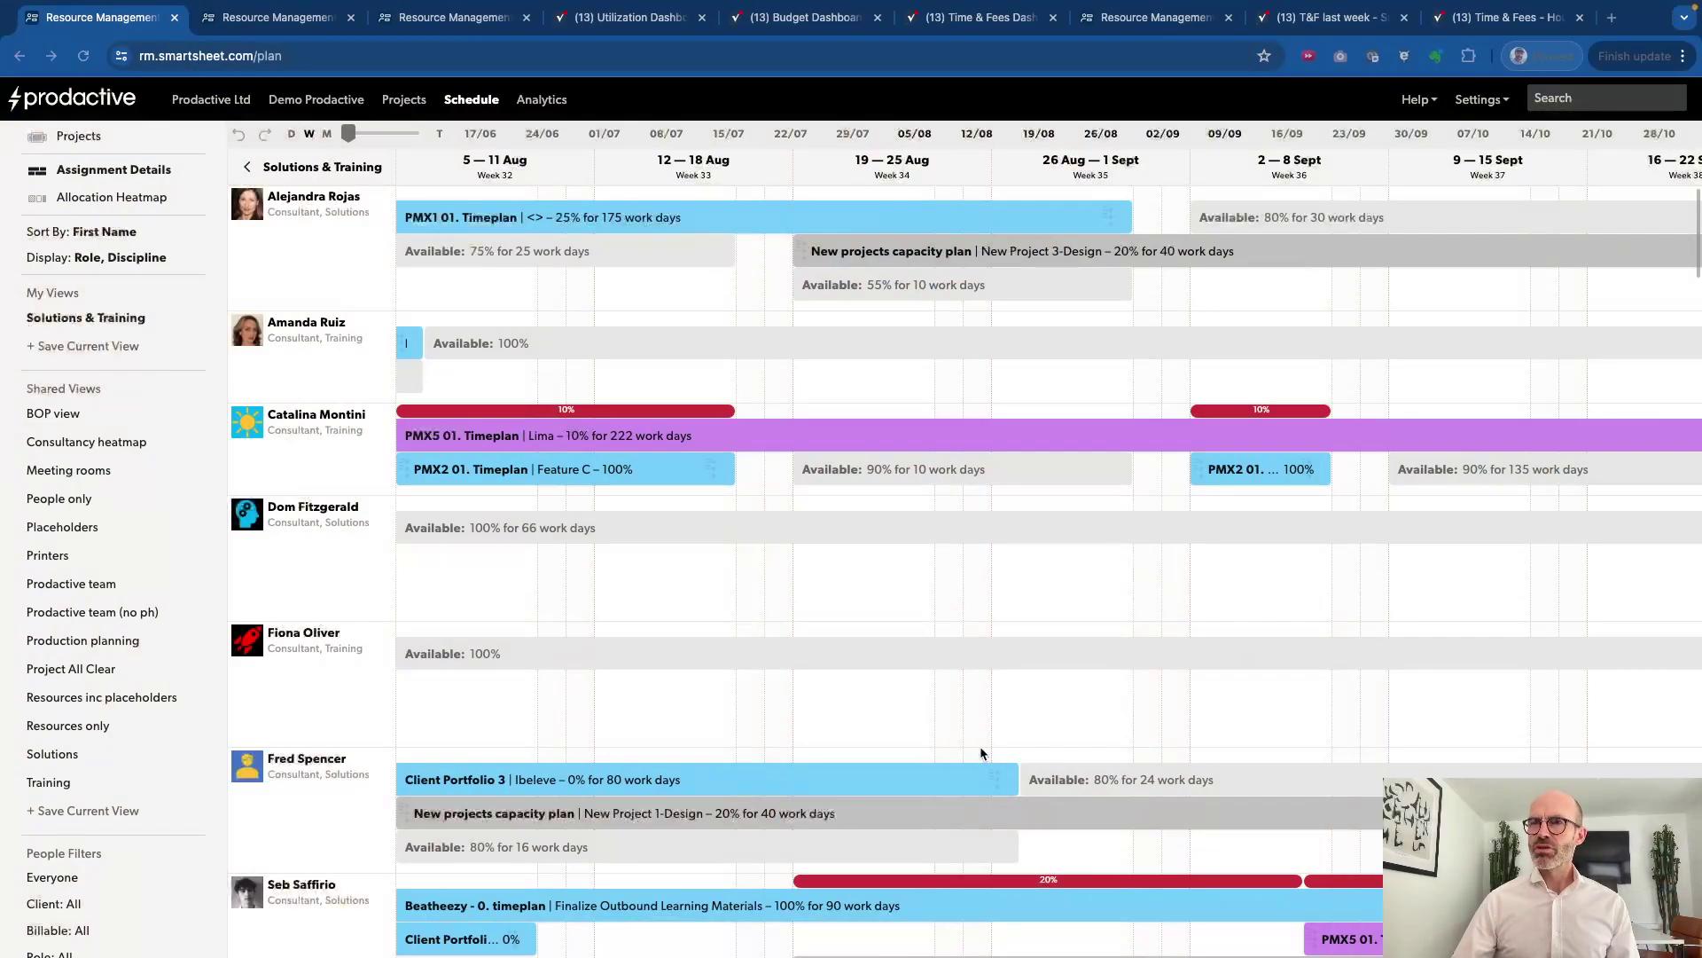
# Step: Scroll the schedule, then switch to the monthly discipline FTE capacity heatmap
pyautogui.scroll(-3, 717, 657)
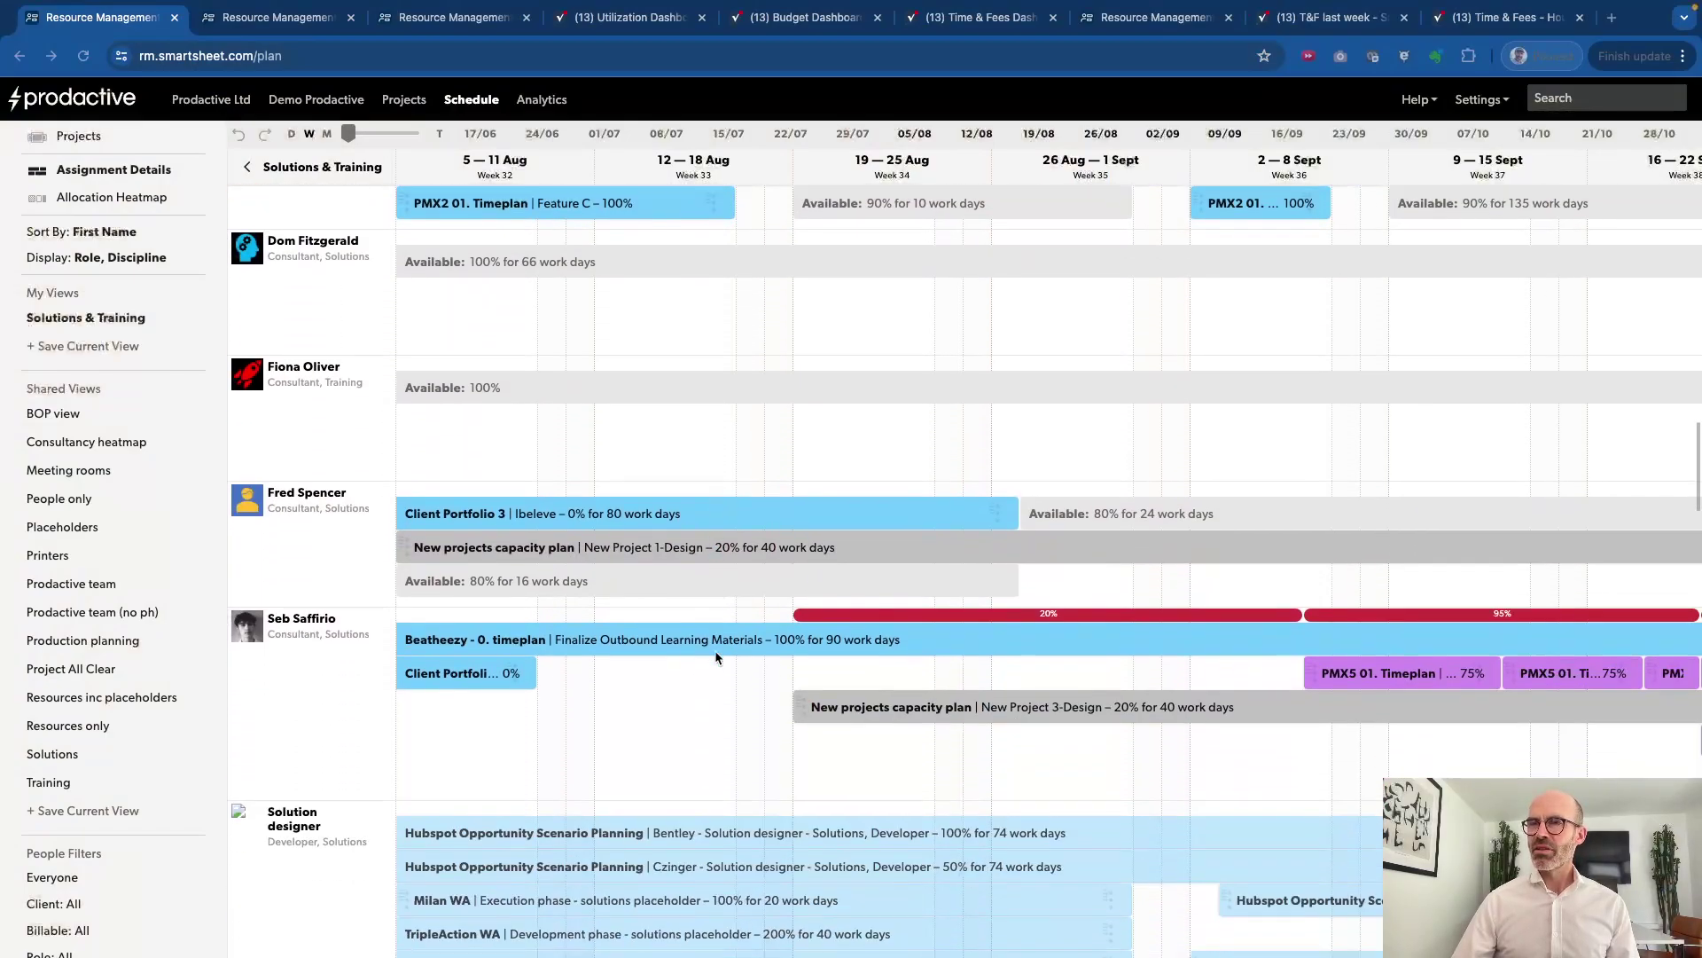
pyautogui.scroll(-1, 125, 641)
pyautogui.scroll(2, 125, 641)
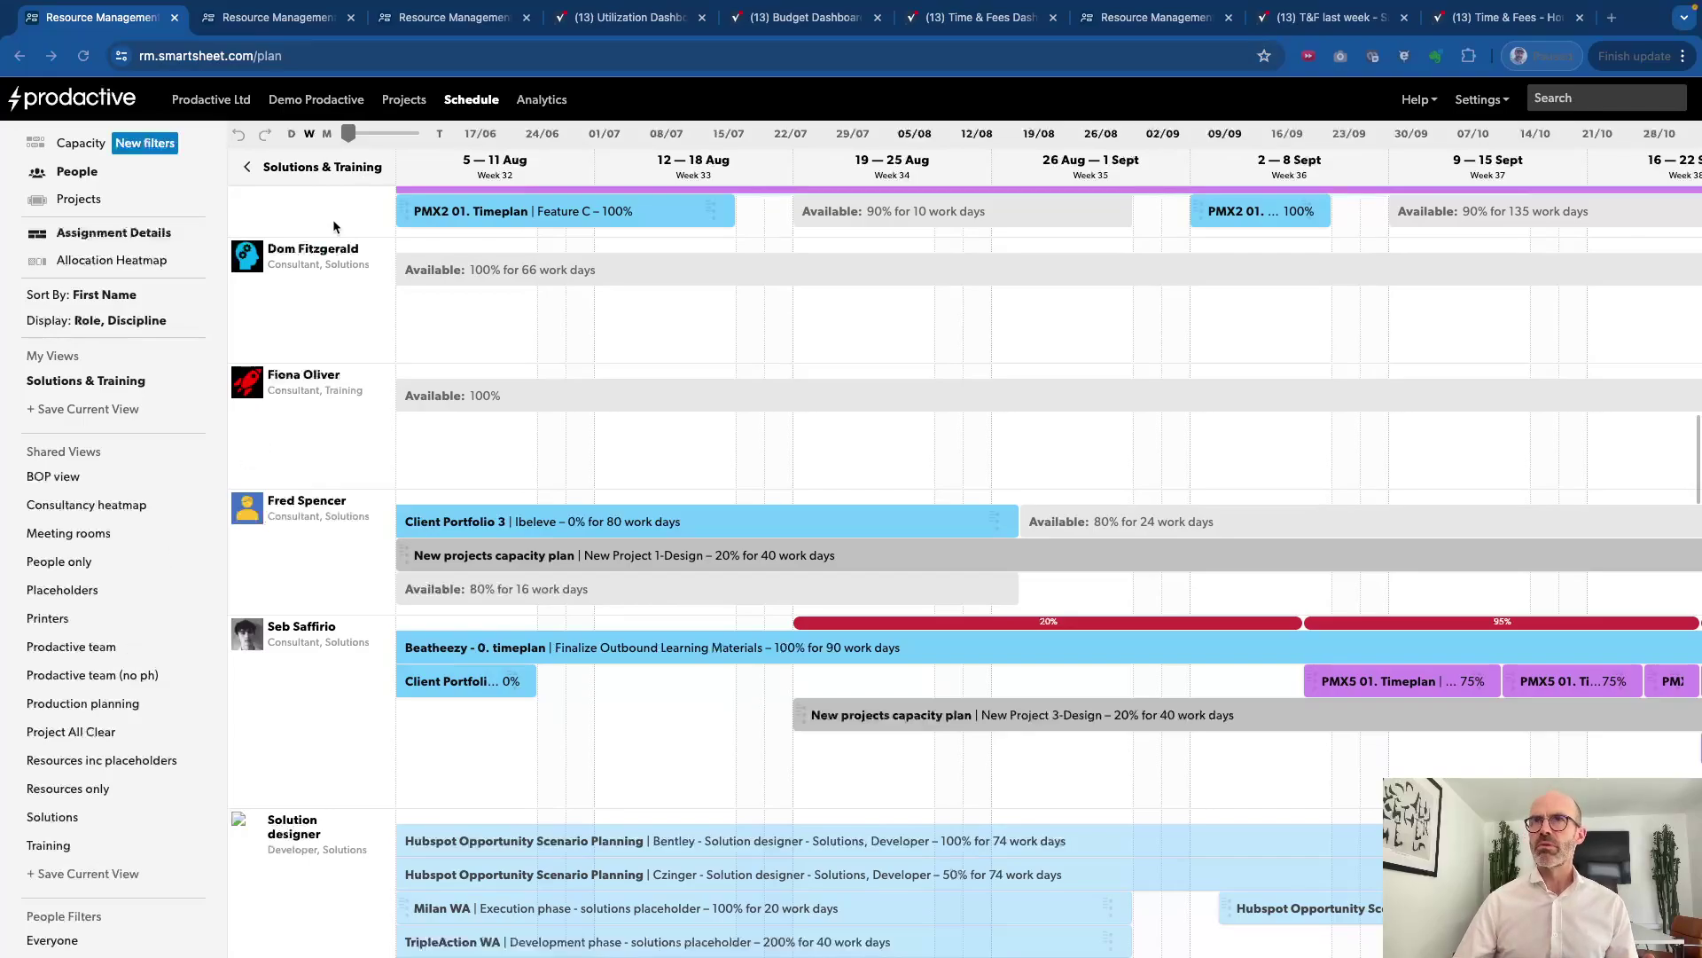
pyautogui.click(297, 21)
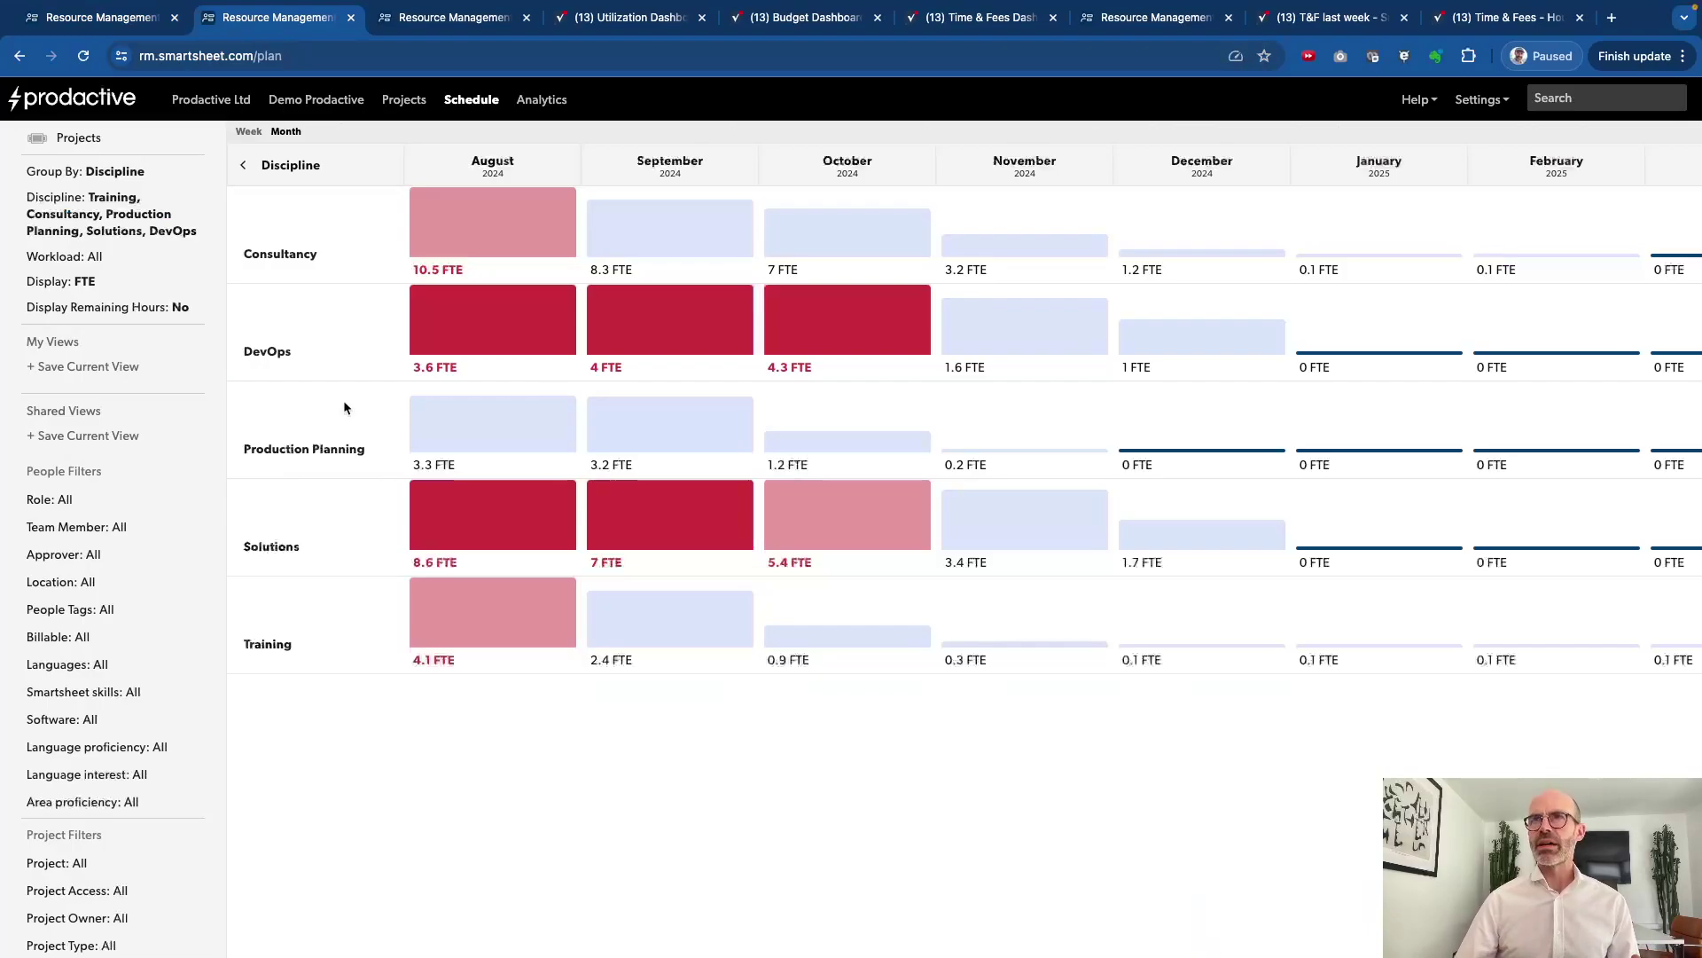
pyautogui.click(451, 27)
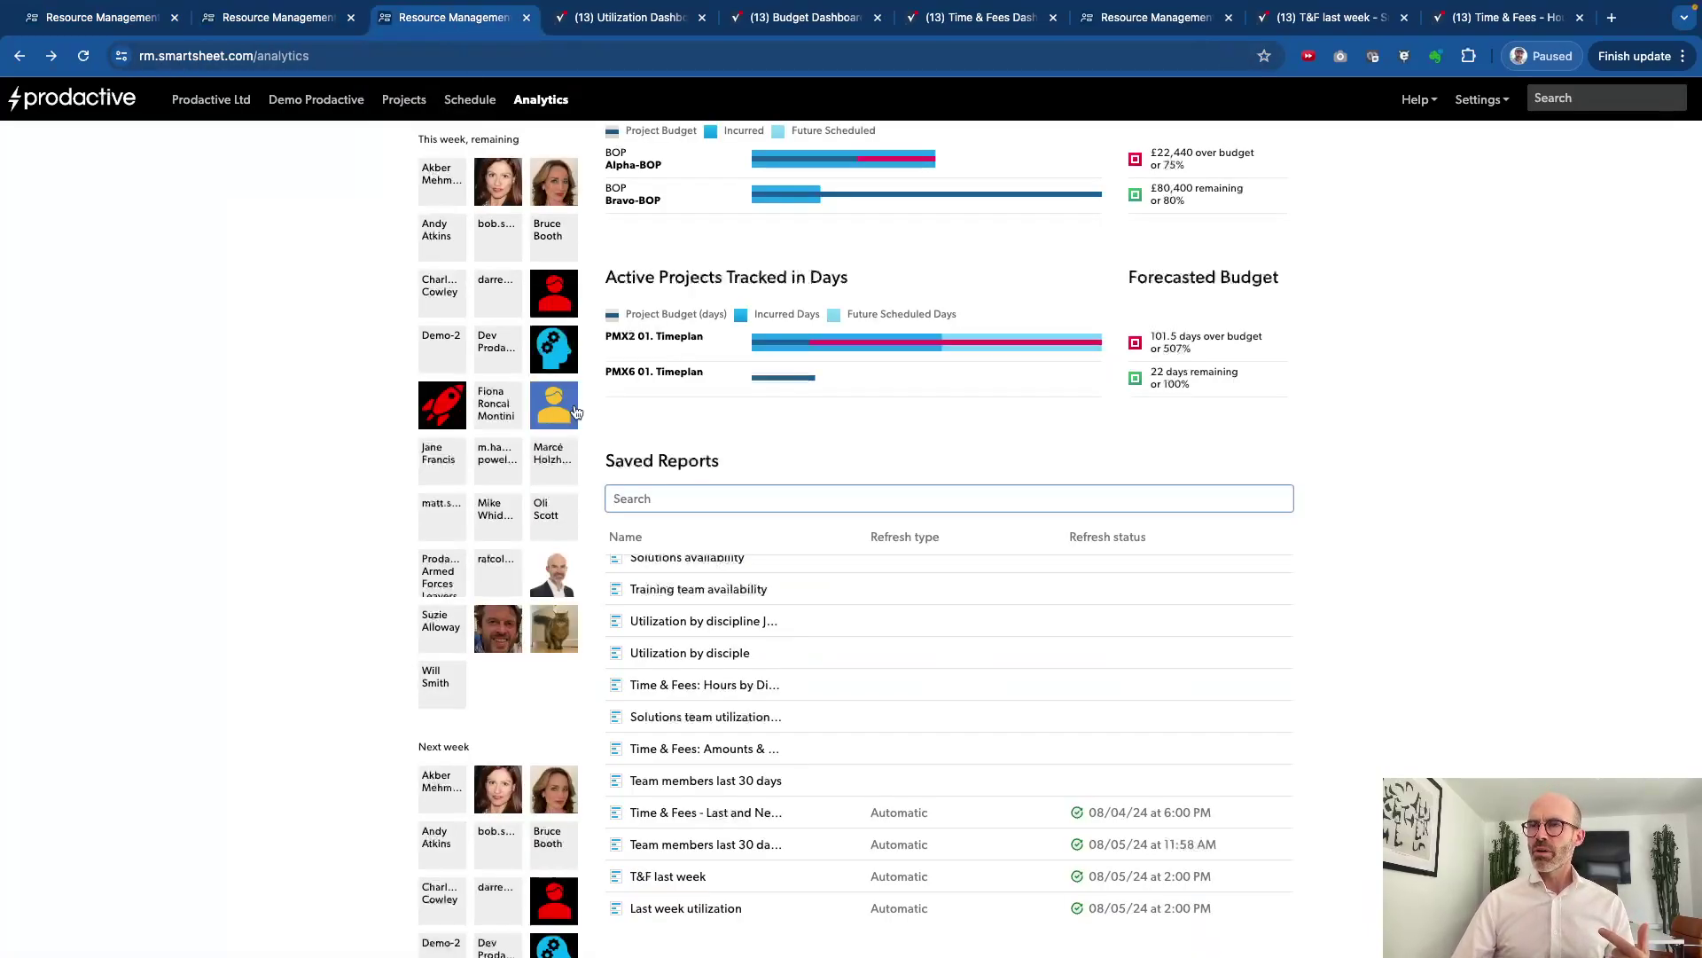
pyautogui.scroll(1, 607, 533)
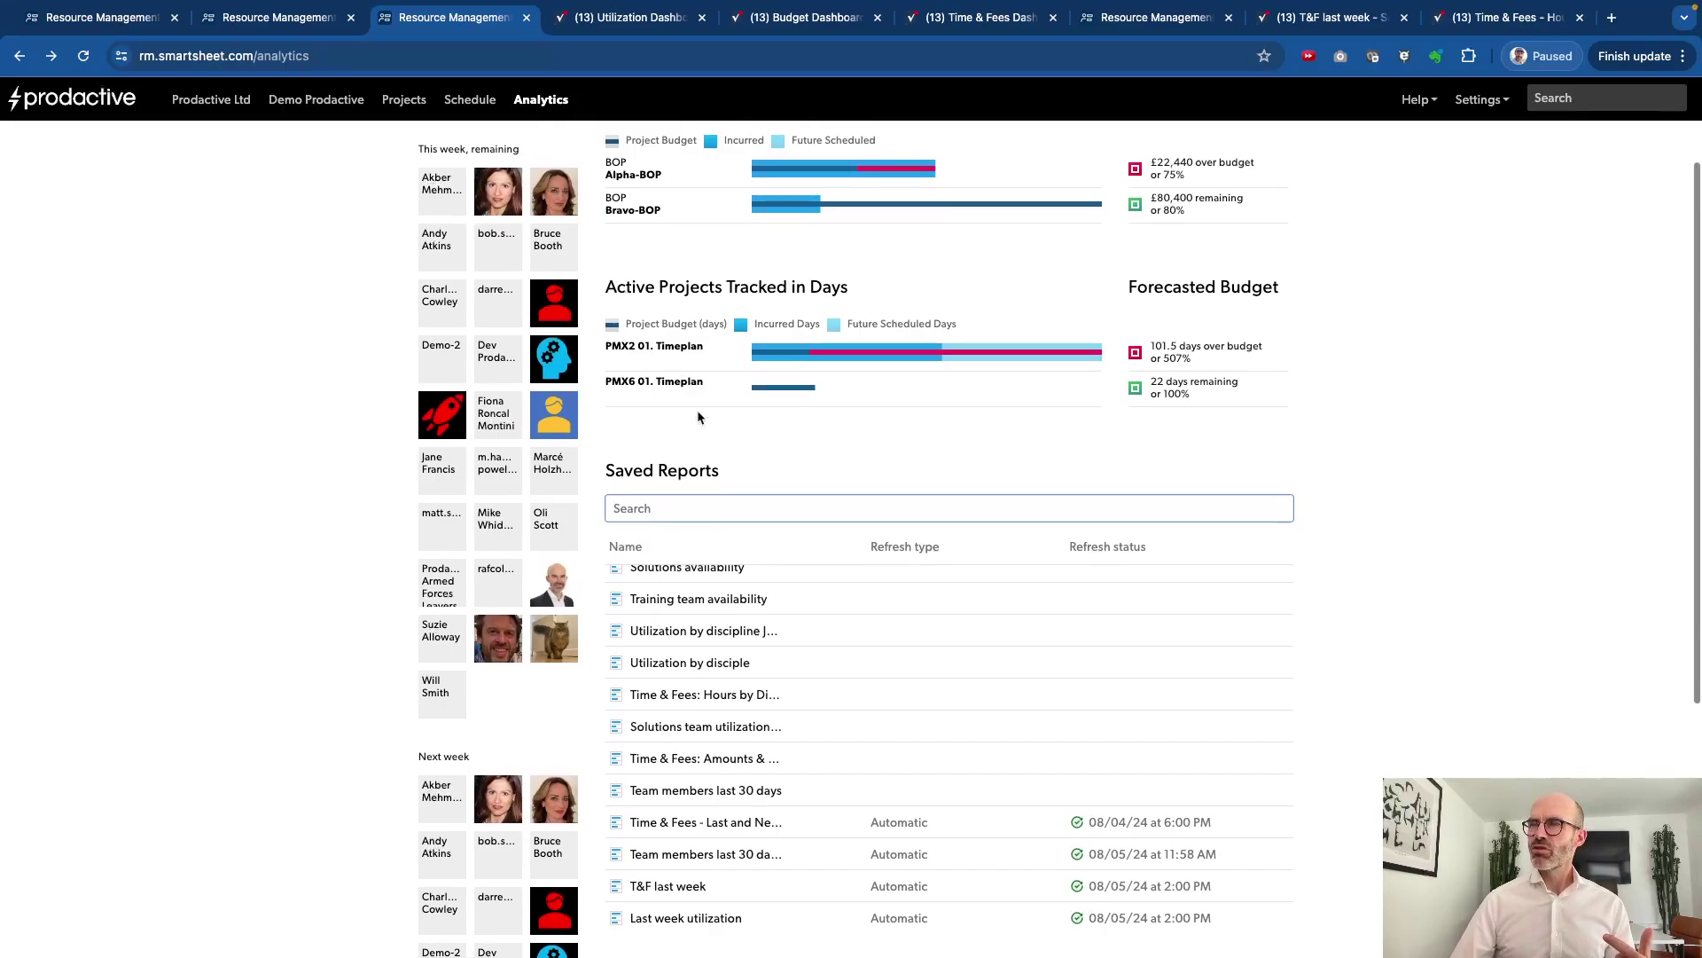
pyautogui.scroll(-1, 698, 416)
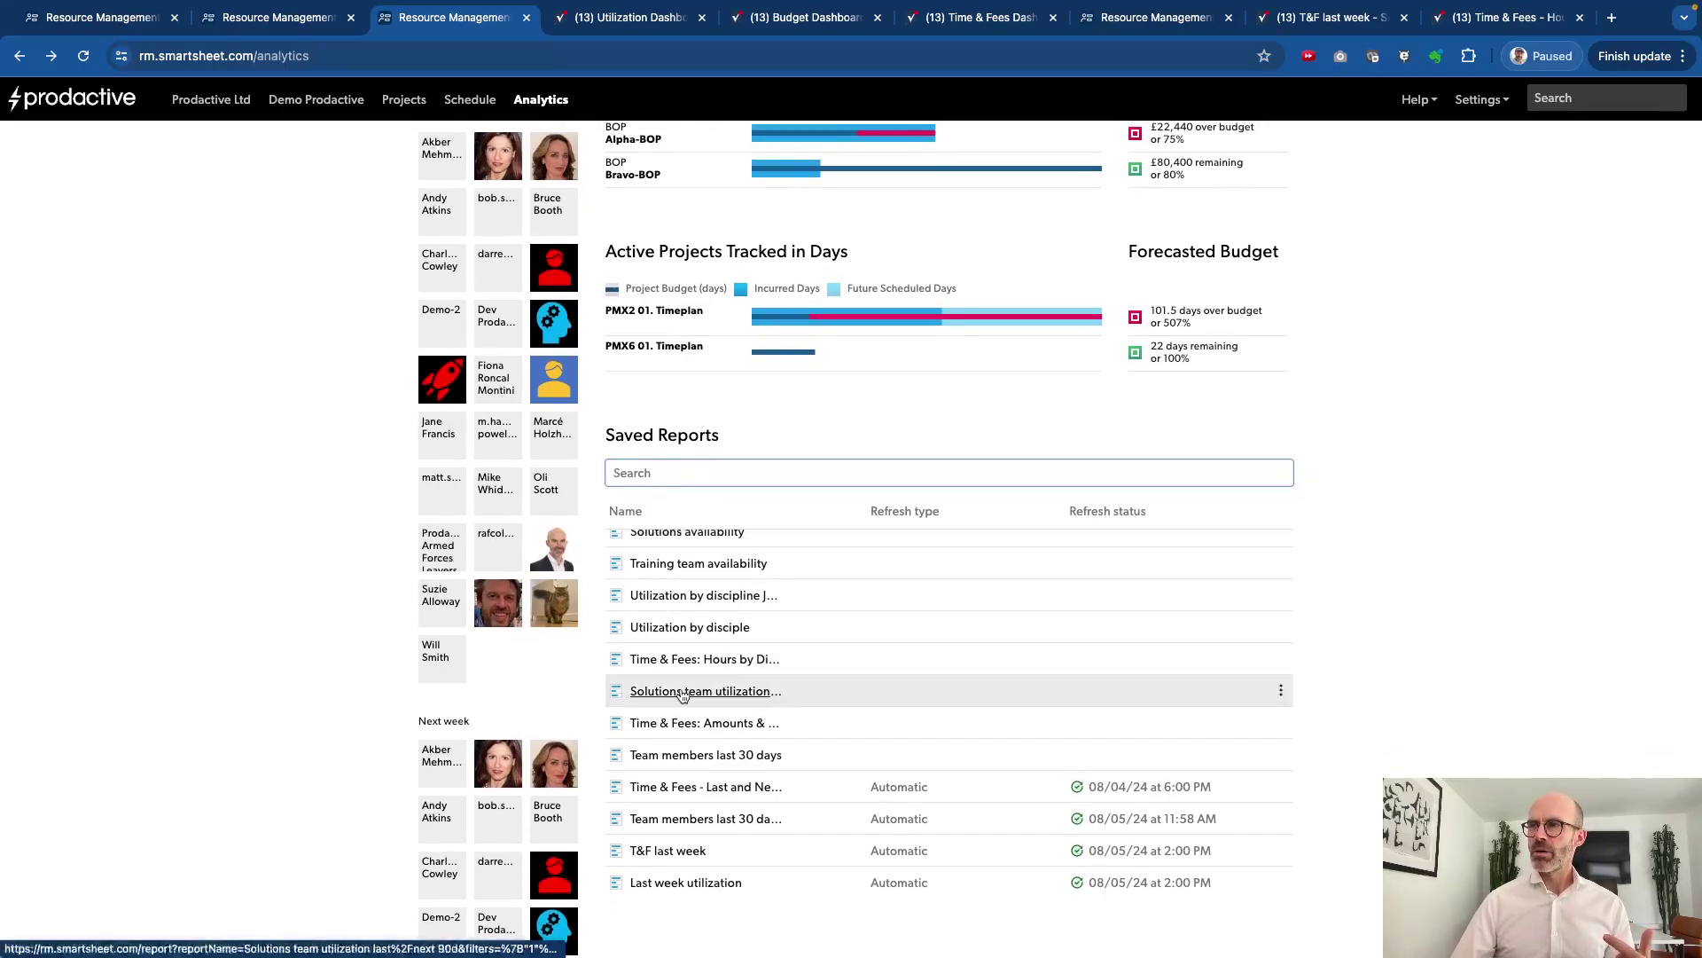
pyautogui.scroll(-1, 695, 695)
pyautogui.scroll(1, 682, 695)
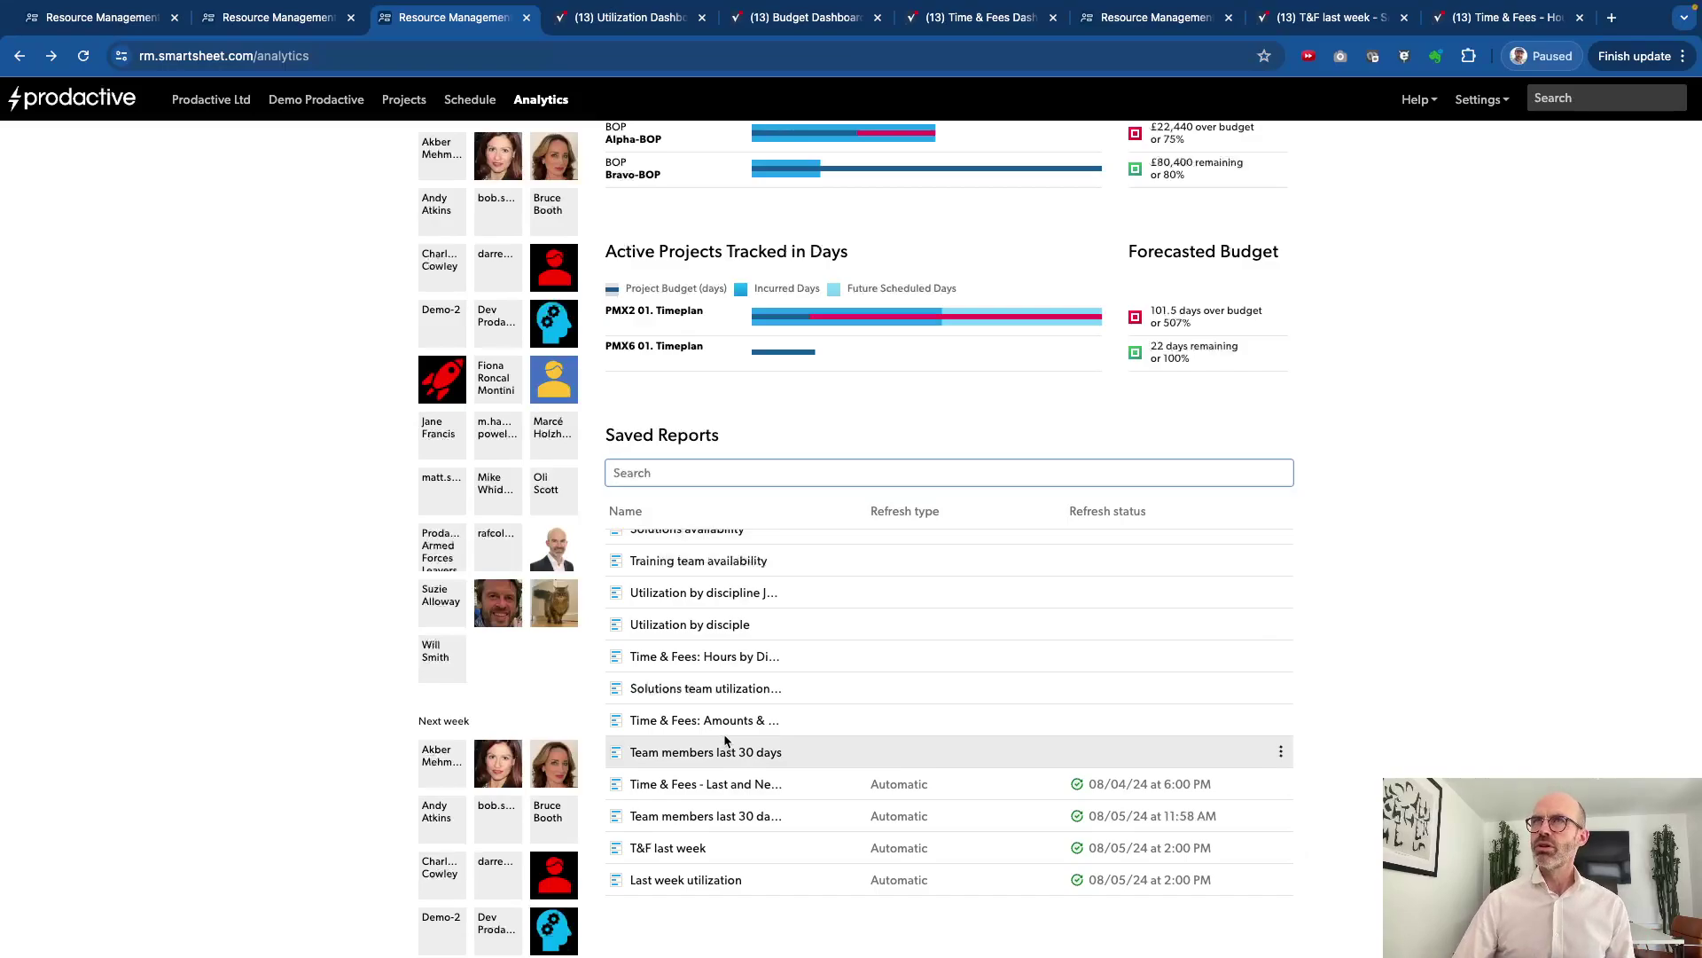
# Step: Review the Utilization, Budget and Time & Fees dashboards, ending on 1520 incurred hours and missing timesheets
pyautogui.click(629, 24)
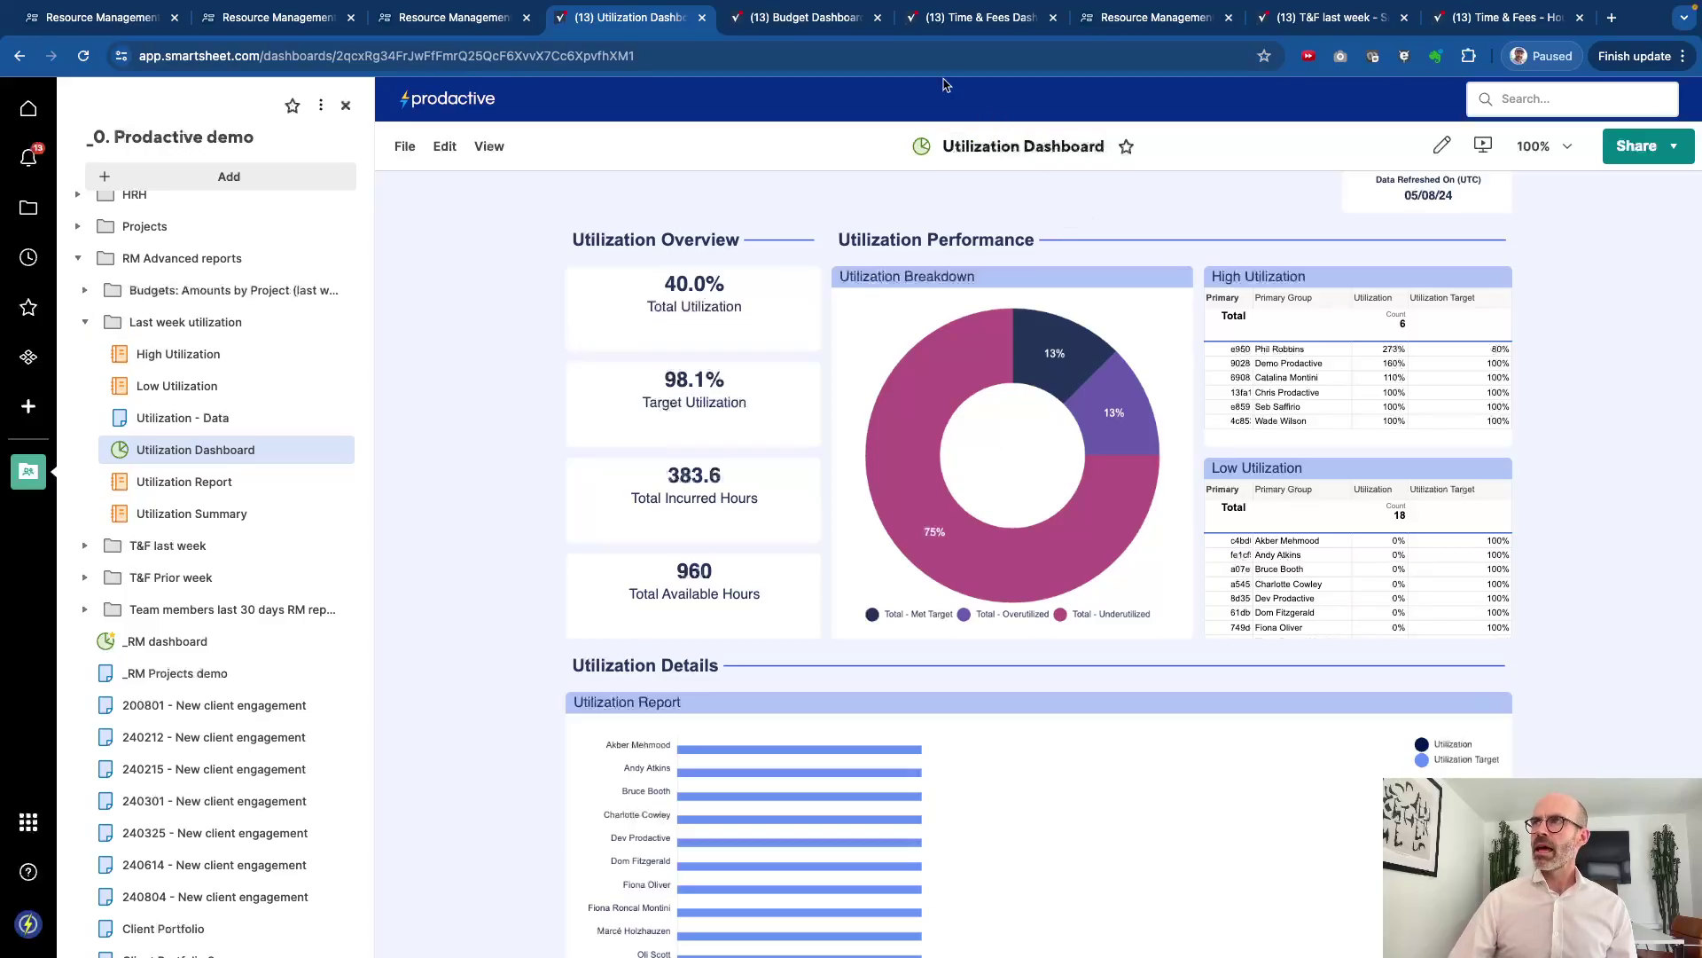
pyautogui.click(797, 19)
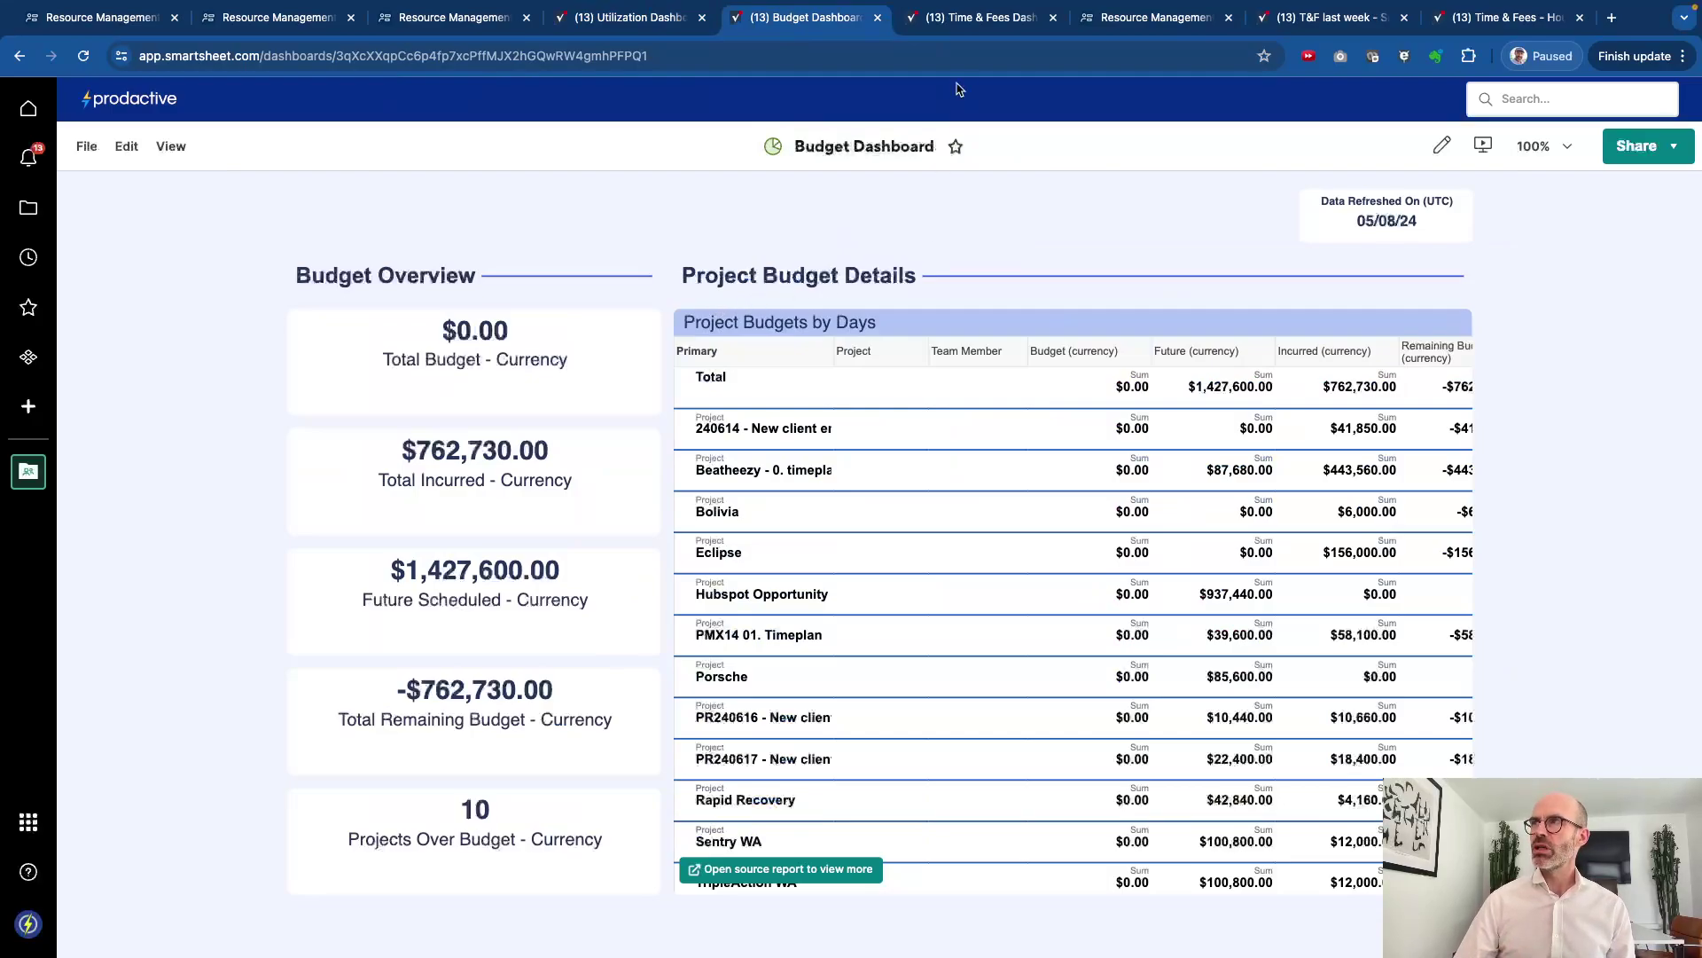
pyautogui.click(985, 19)
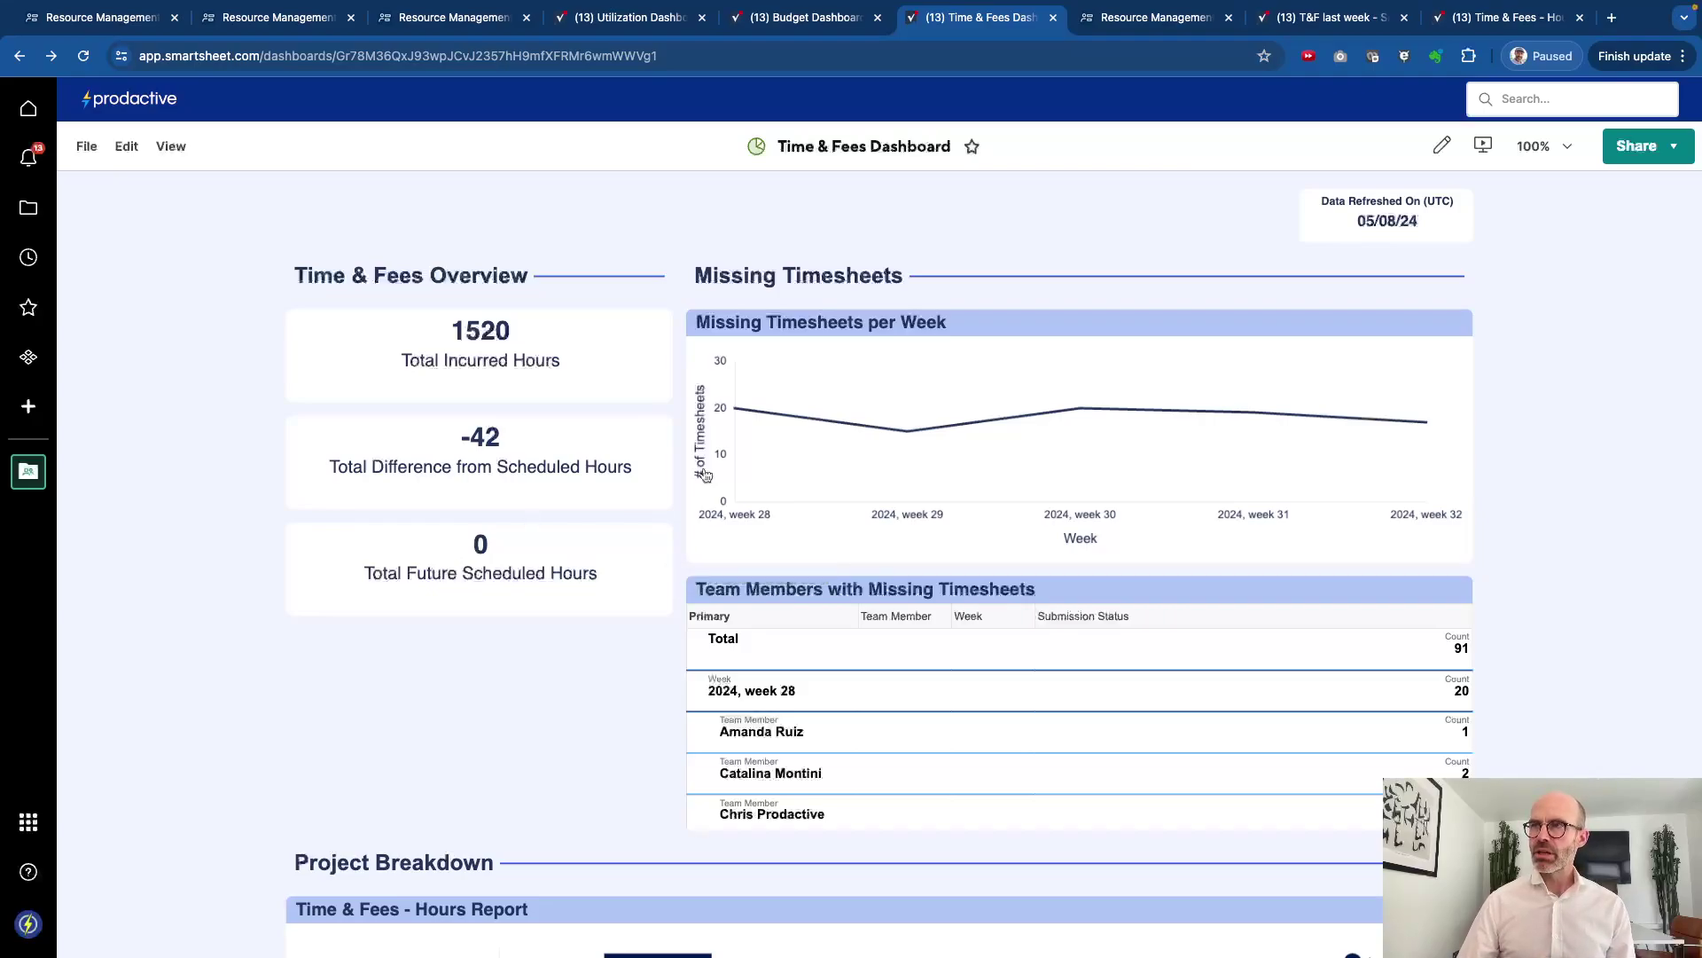
pyautogui.scroll(-3, 428, 580)
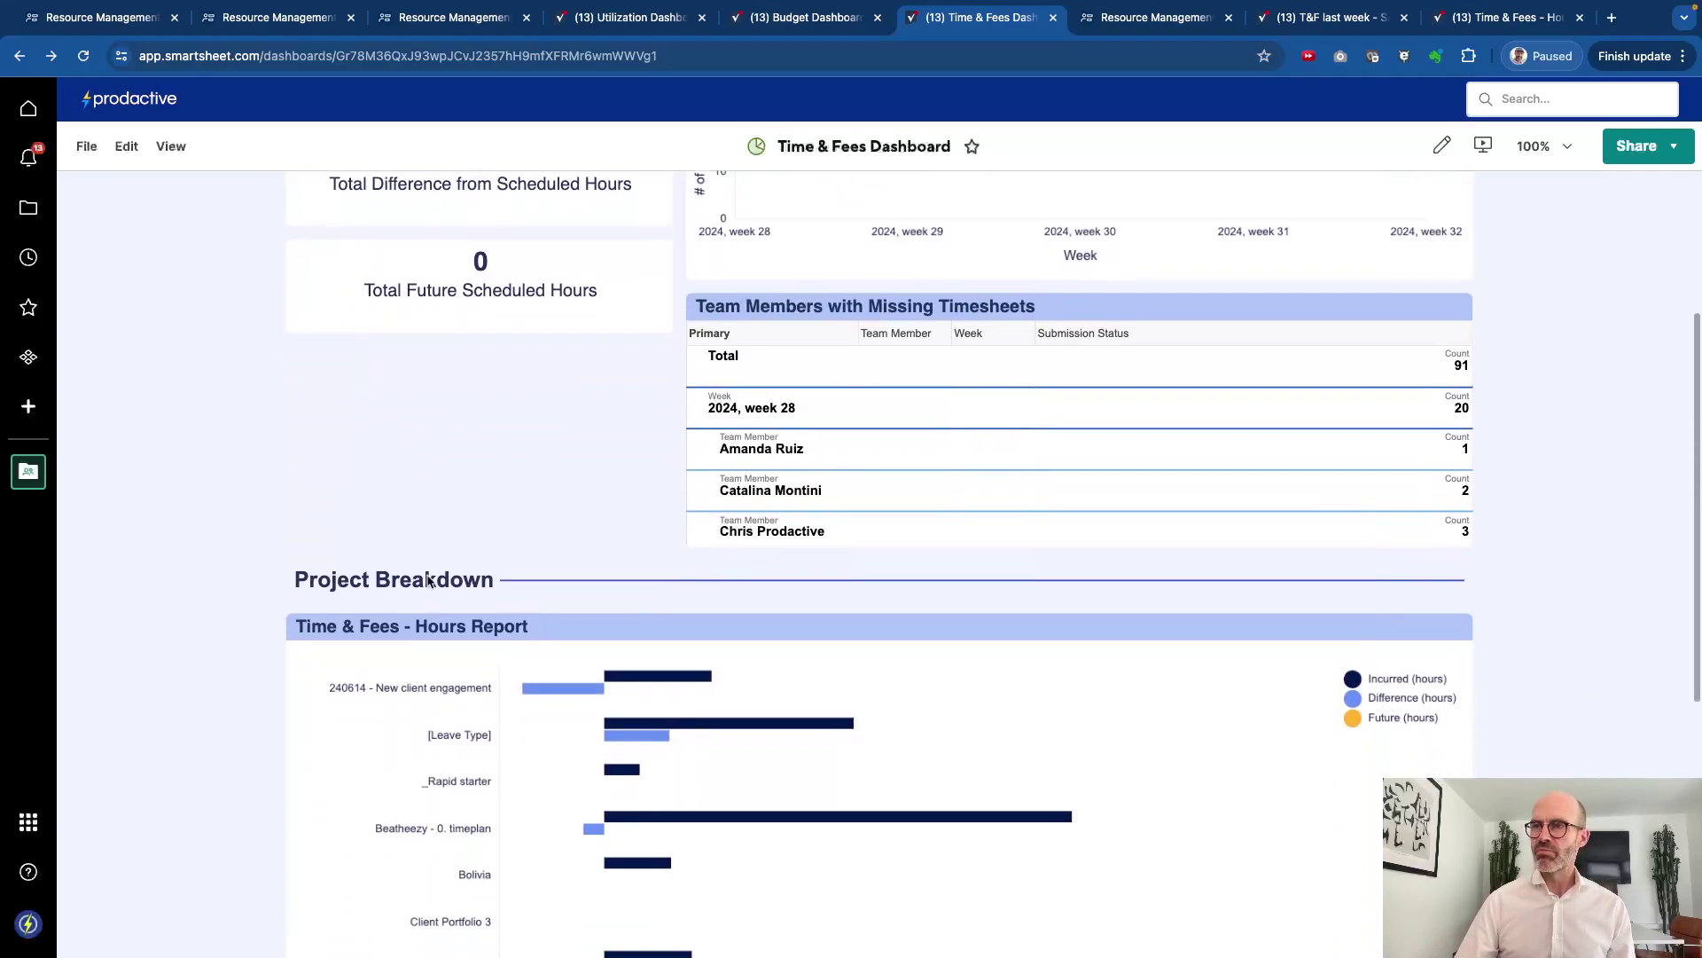
pyautogui.scroll(-2, 429, 577)
pyautogui.scroll(5, 429, 581)
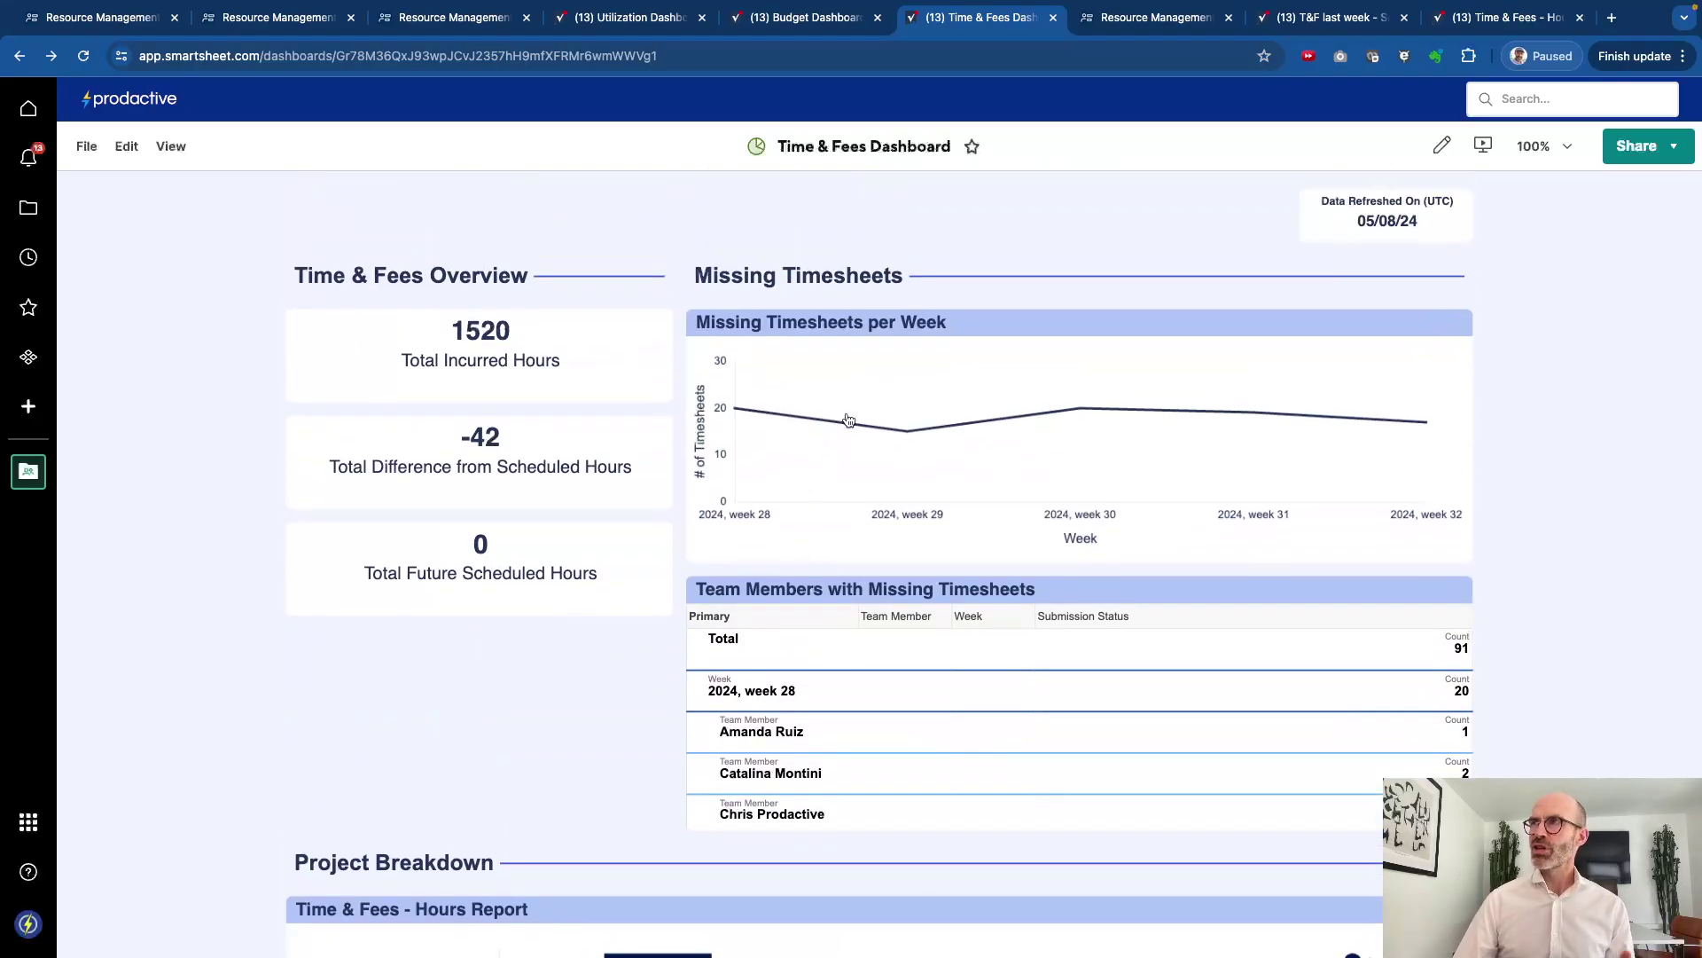
# Step: Open the 'T&F last week' report as an advanced report in a Smartsheet folder
pyautogui.click(1144, 27)
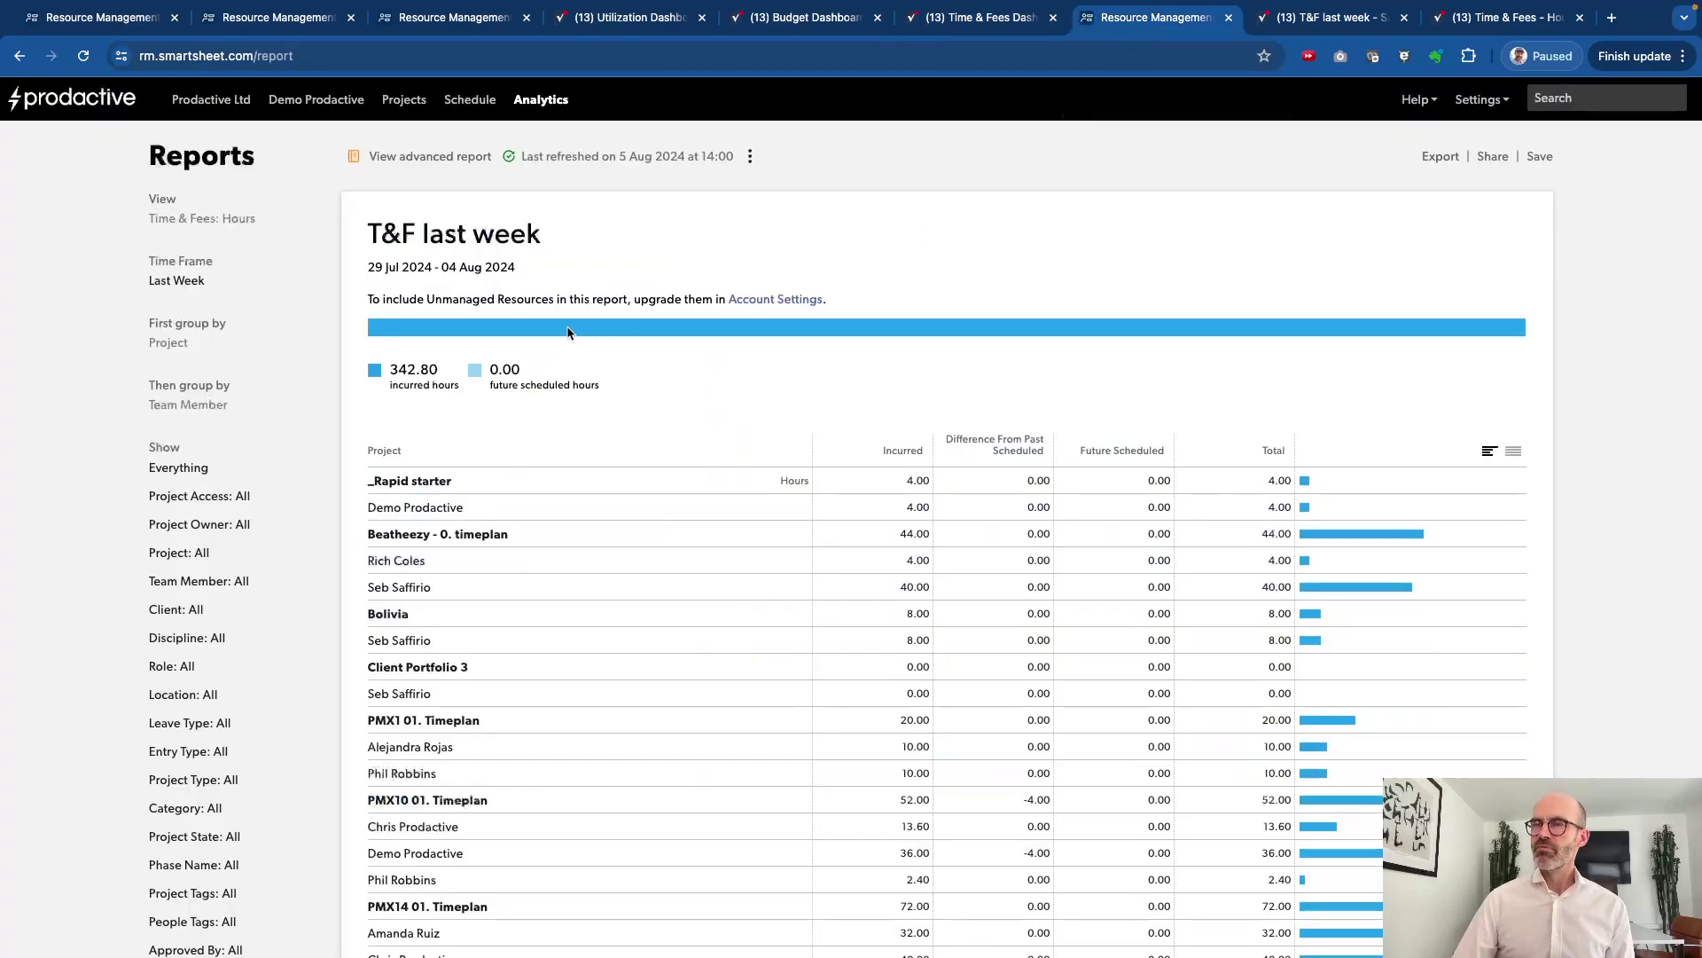
pyautogui.scroll(-2, 445, 412)
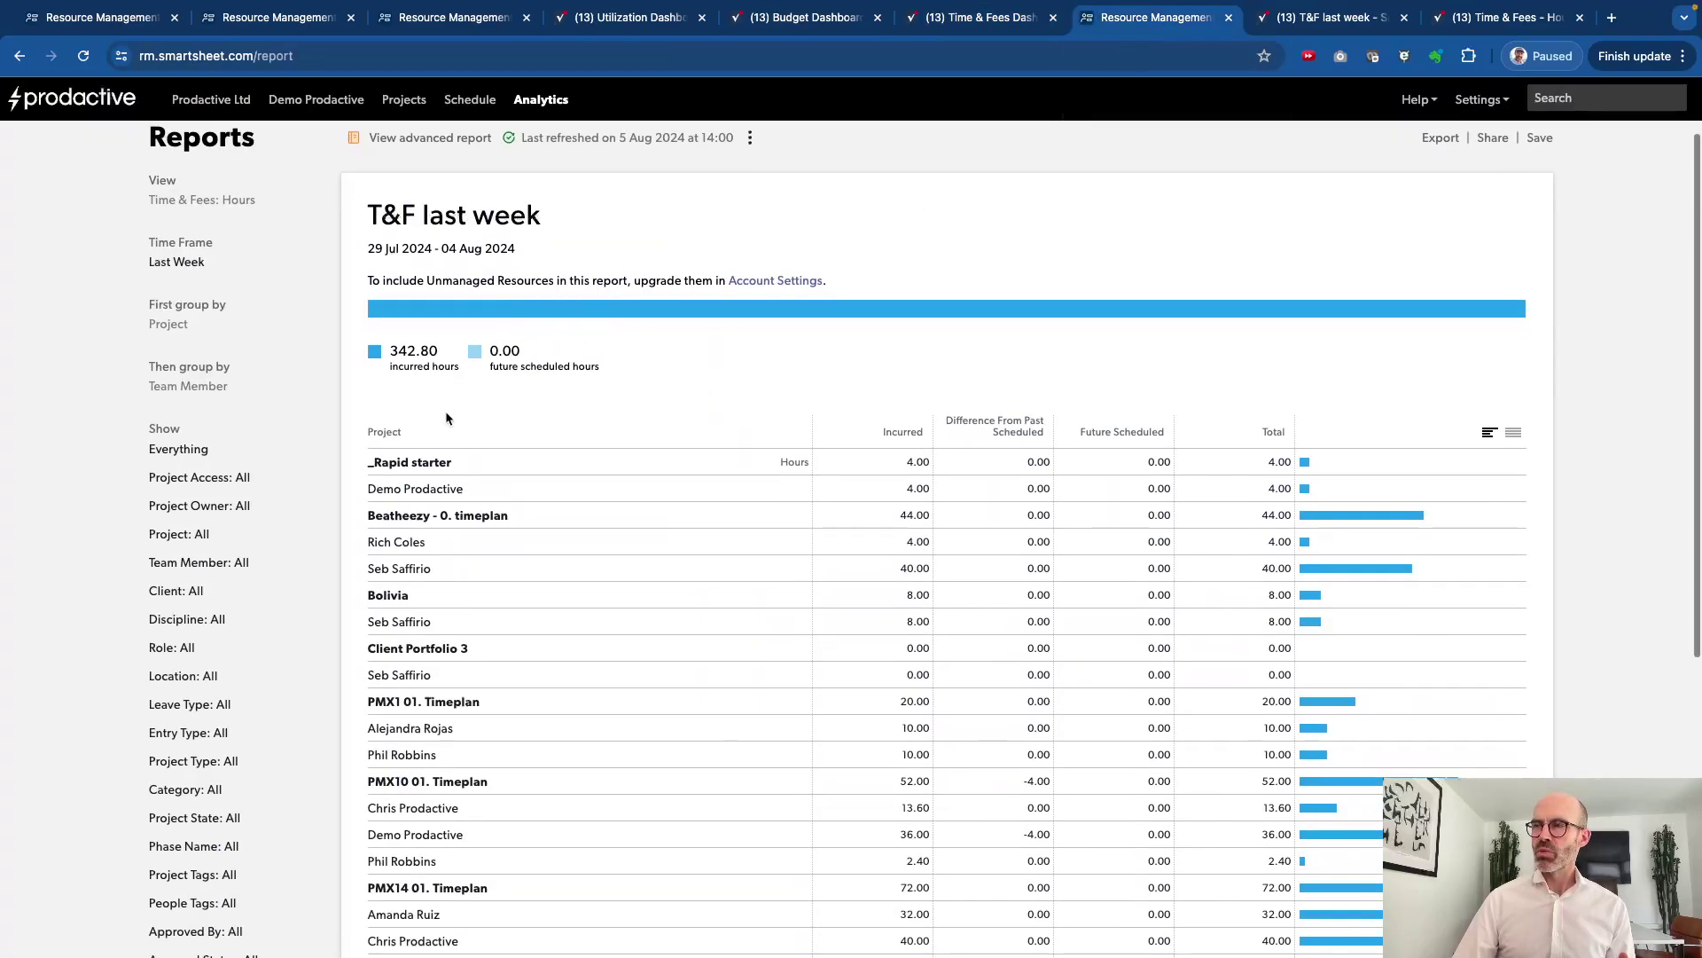
pyautogui.scroll(2, 450, 535)
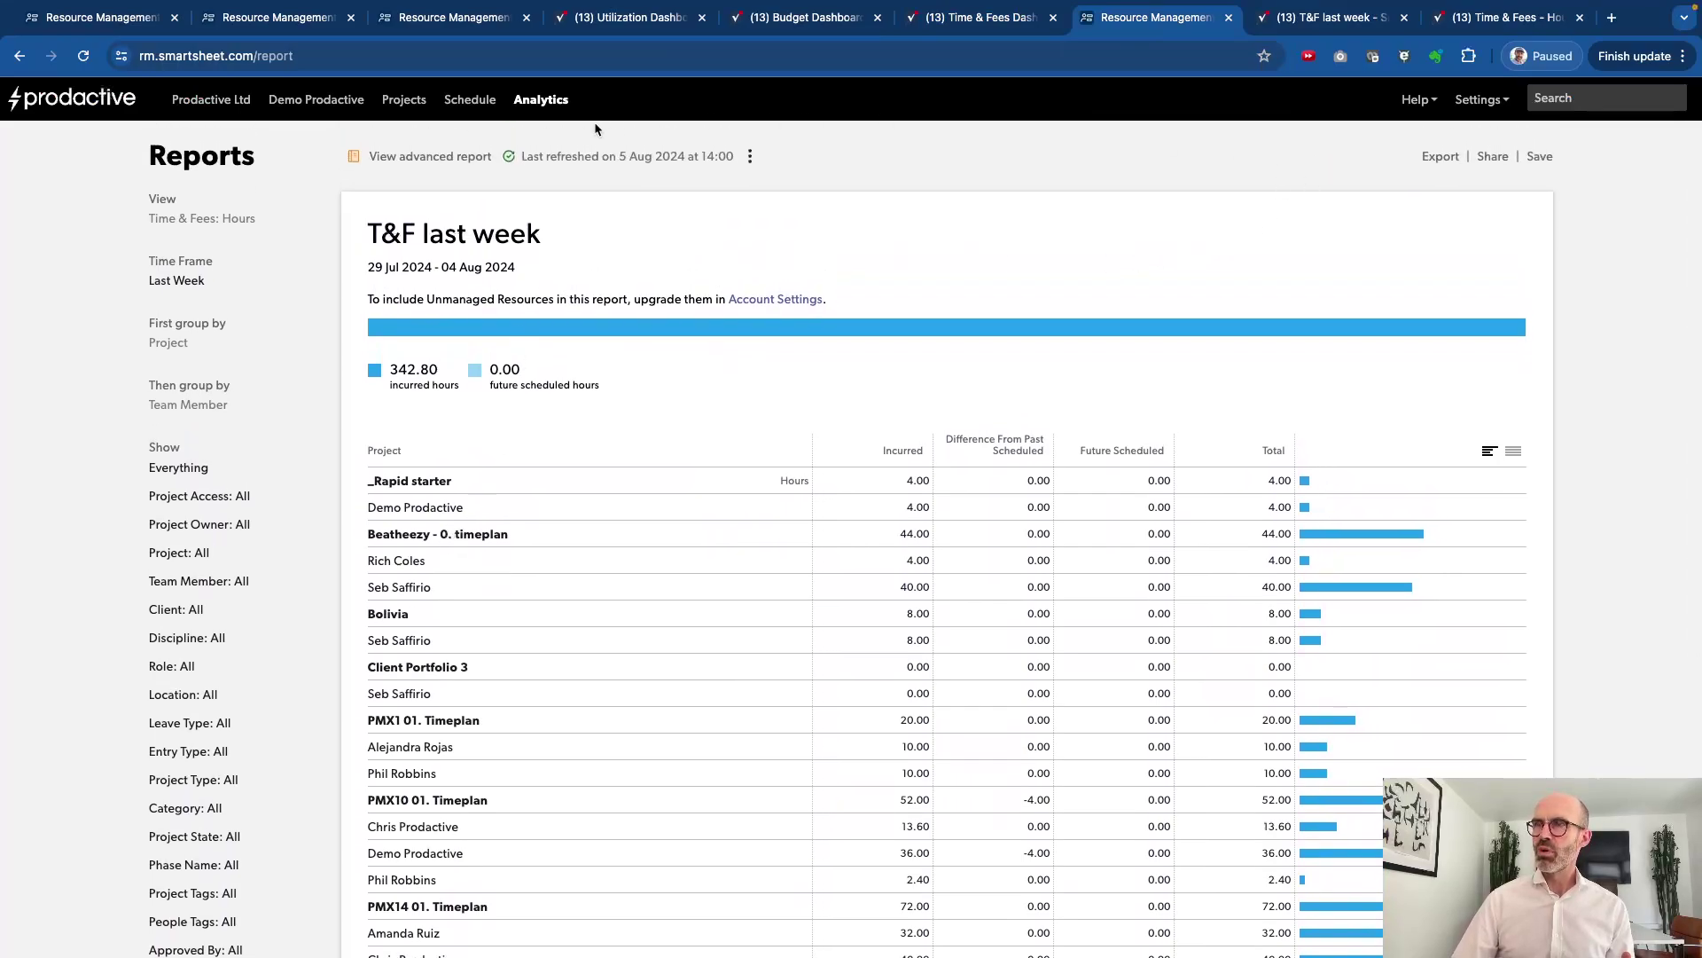
pyautogui.click(749, 159)
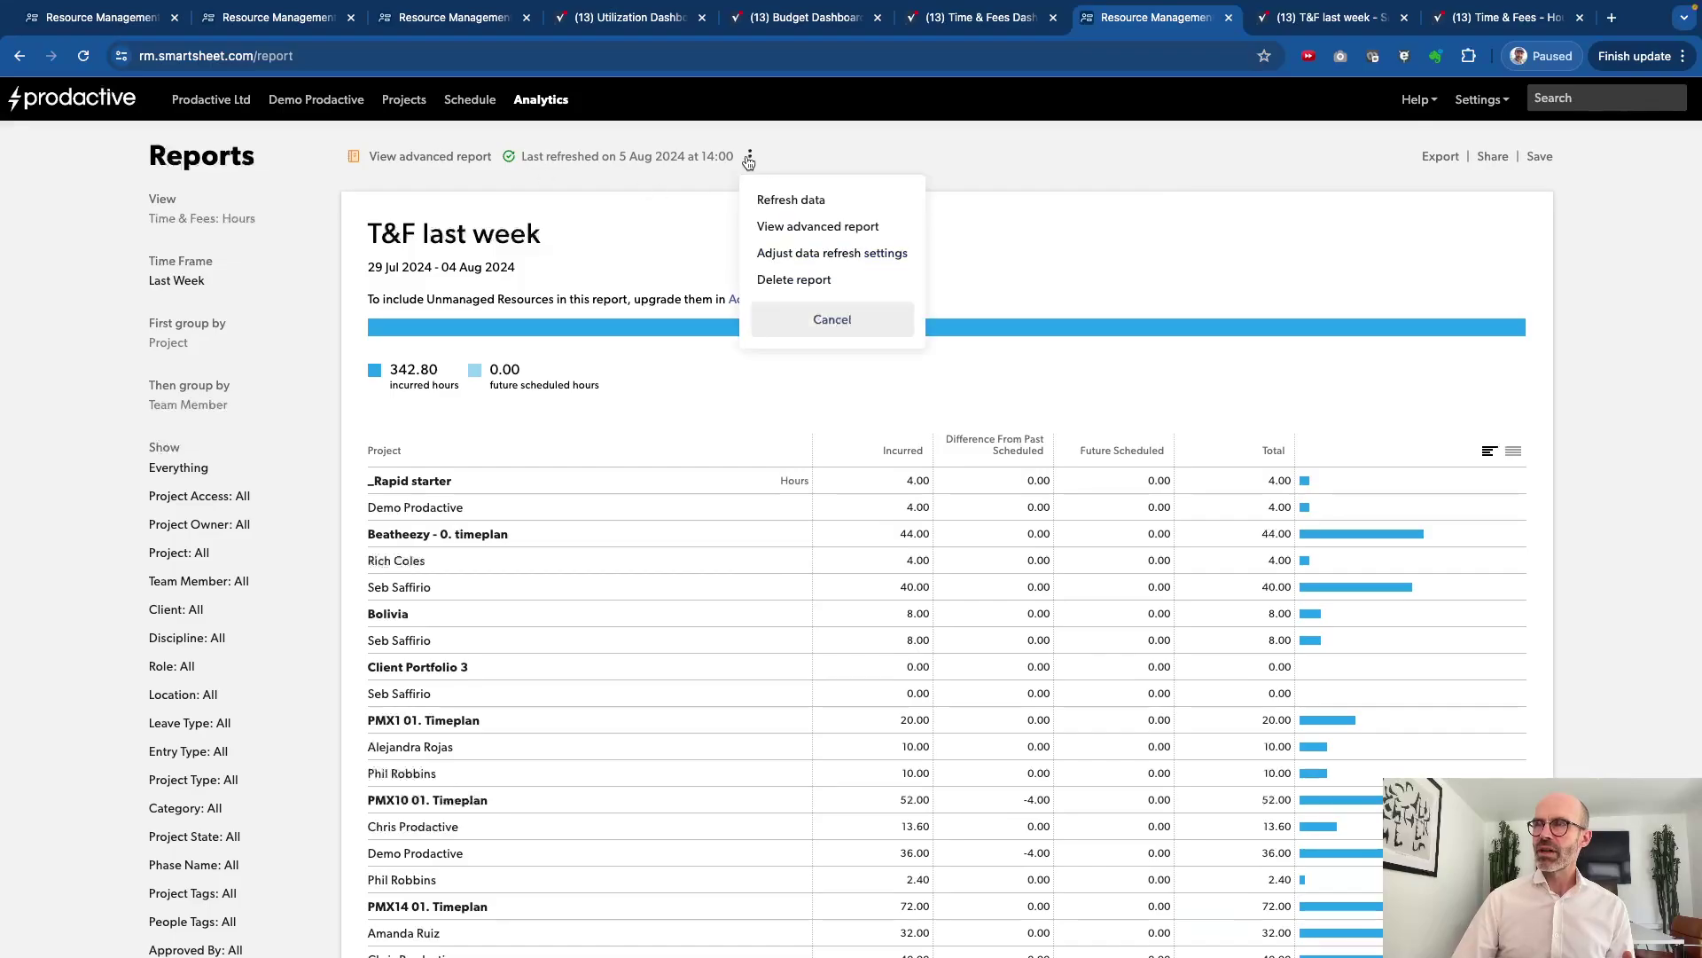
pyautogui.click(812, 227)
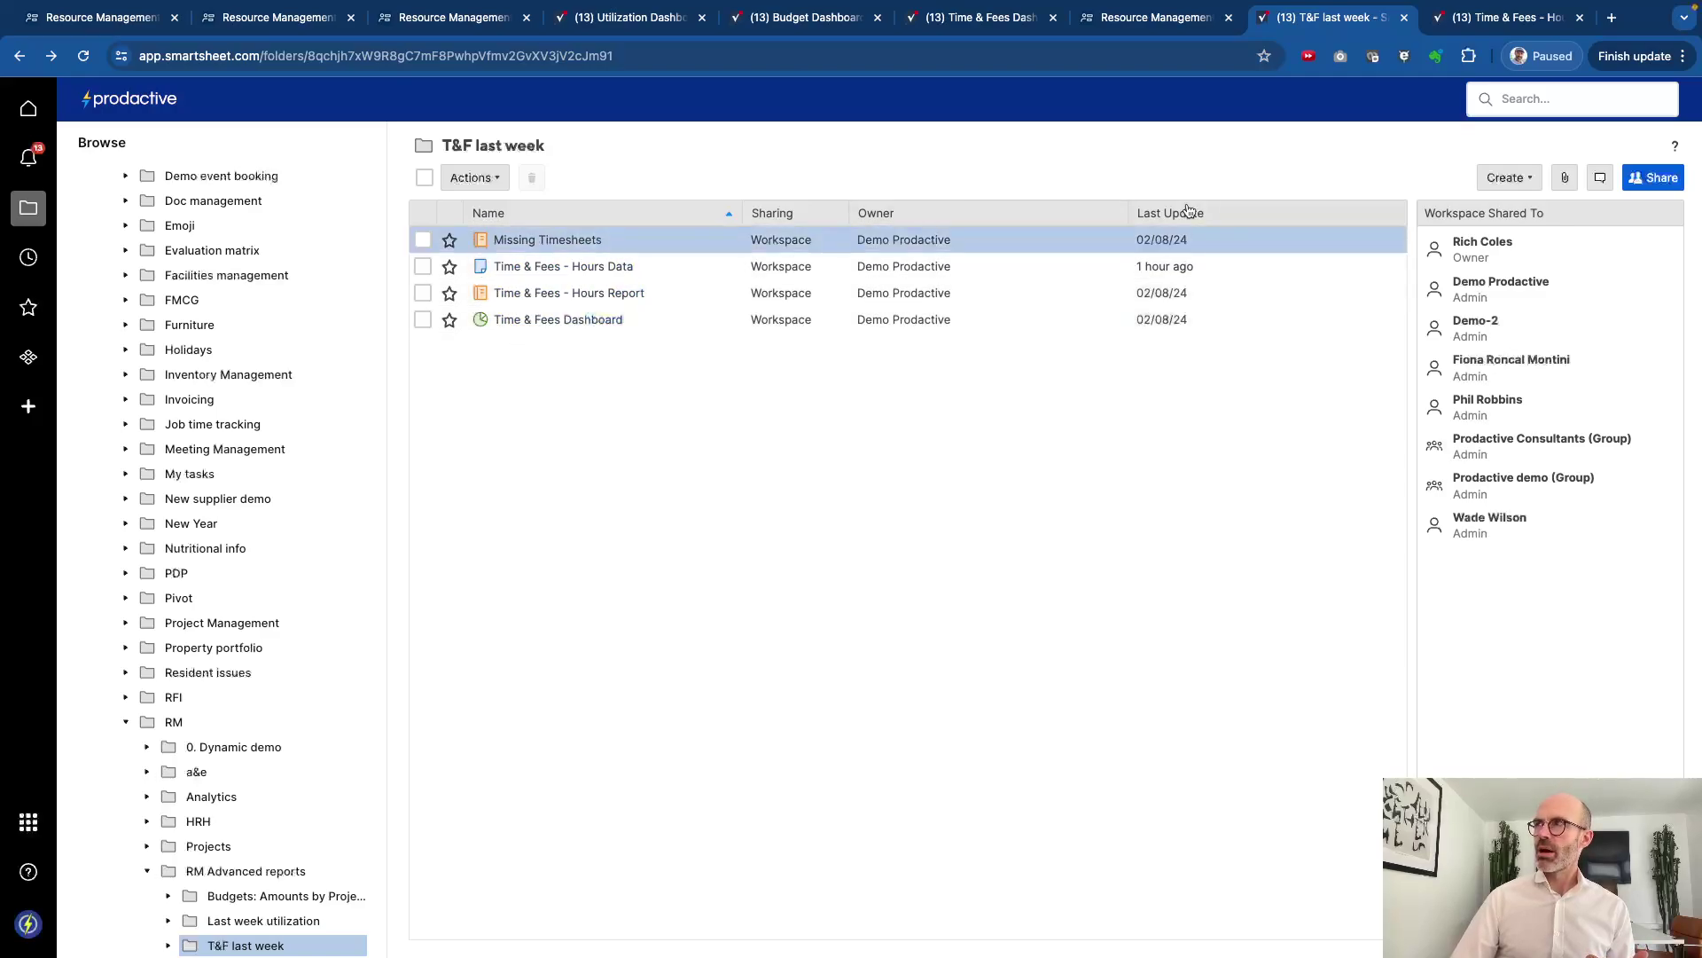
# Step: Open the Time & Fees - Hours Data sheet and scroll across its columns
pyautogui.click(1500, 24)
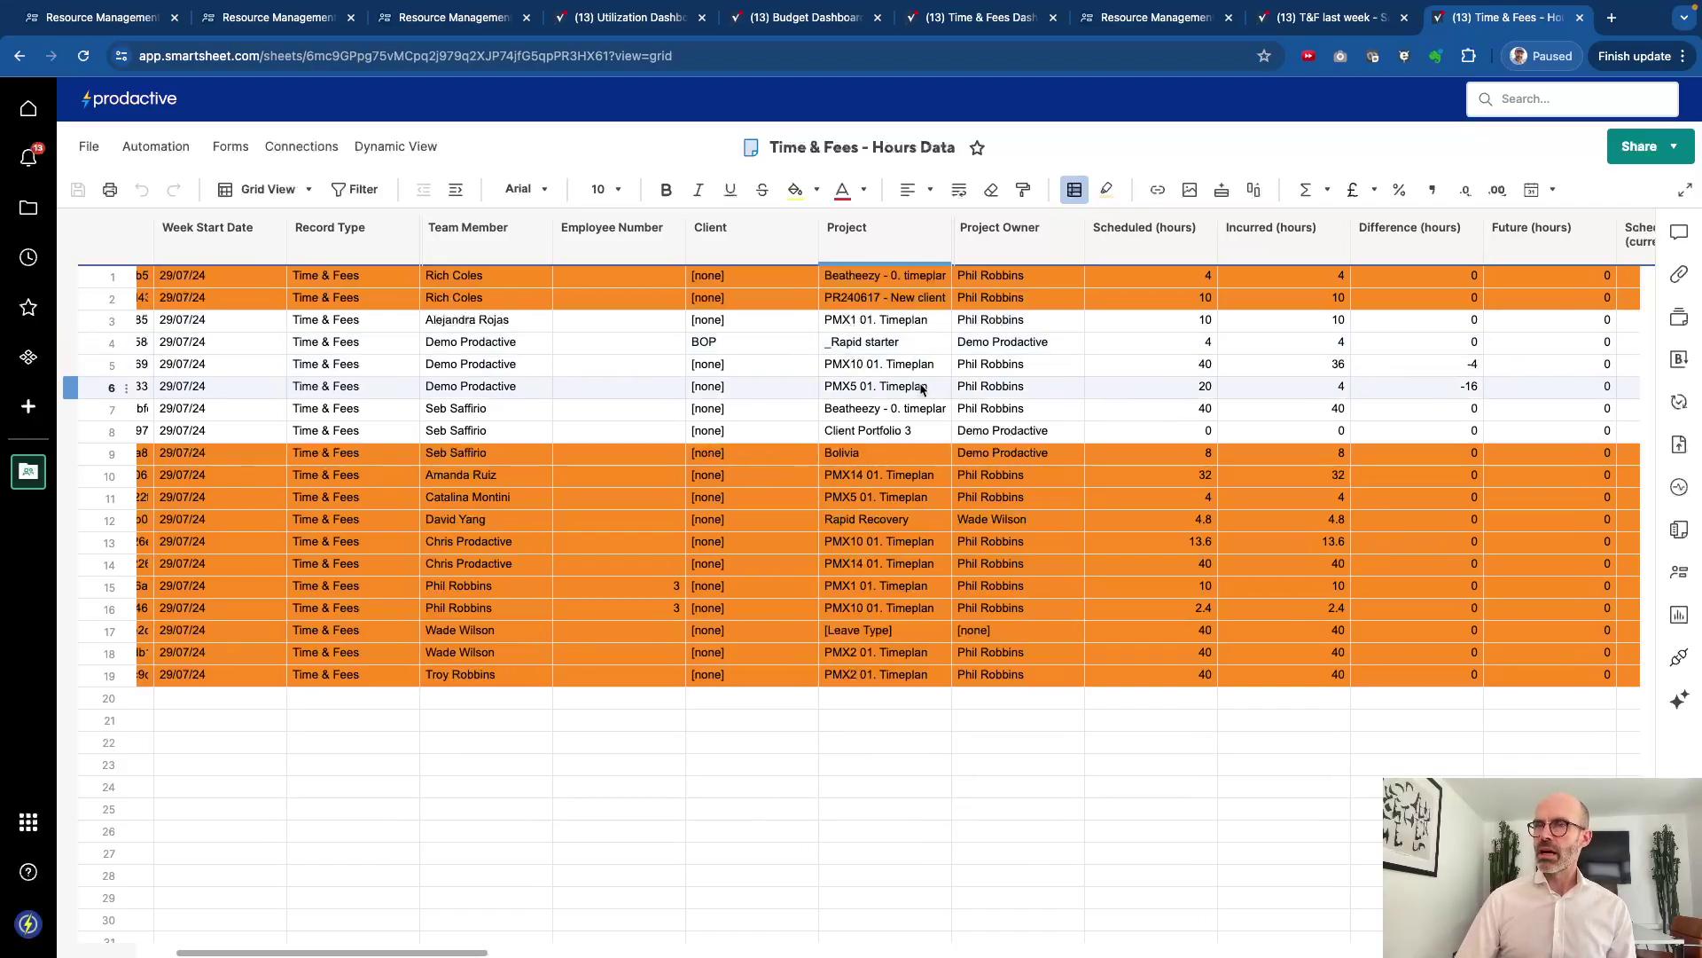
pyautogui.hscroll(-3, 921, 388)
pyautogui.hscroll(2, 920, 387)
pyautogui.hscroll(15, 921, 388)
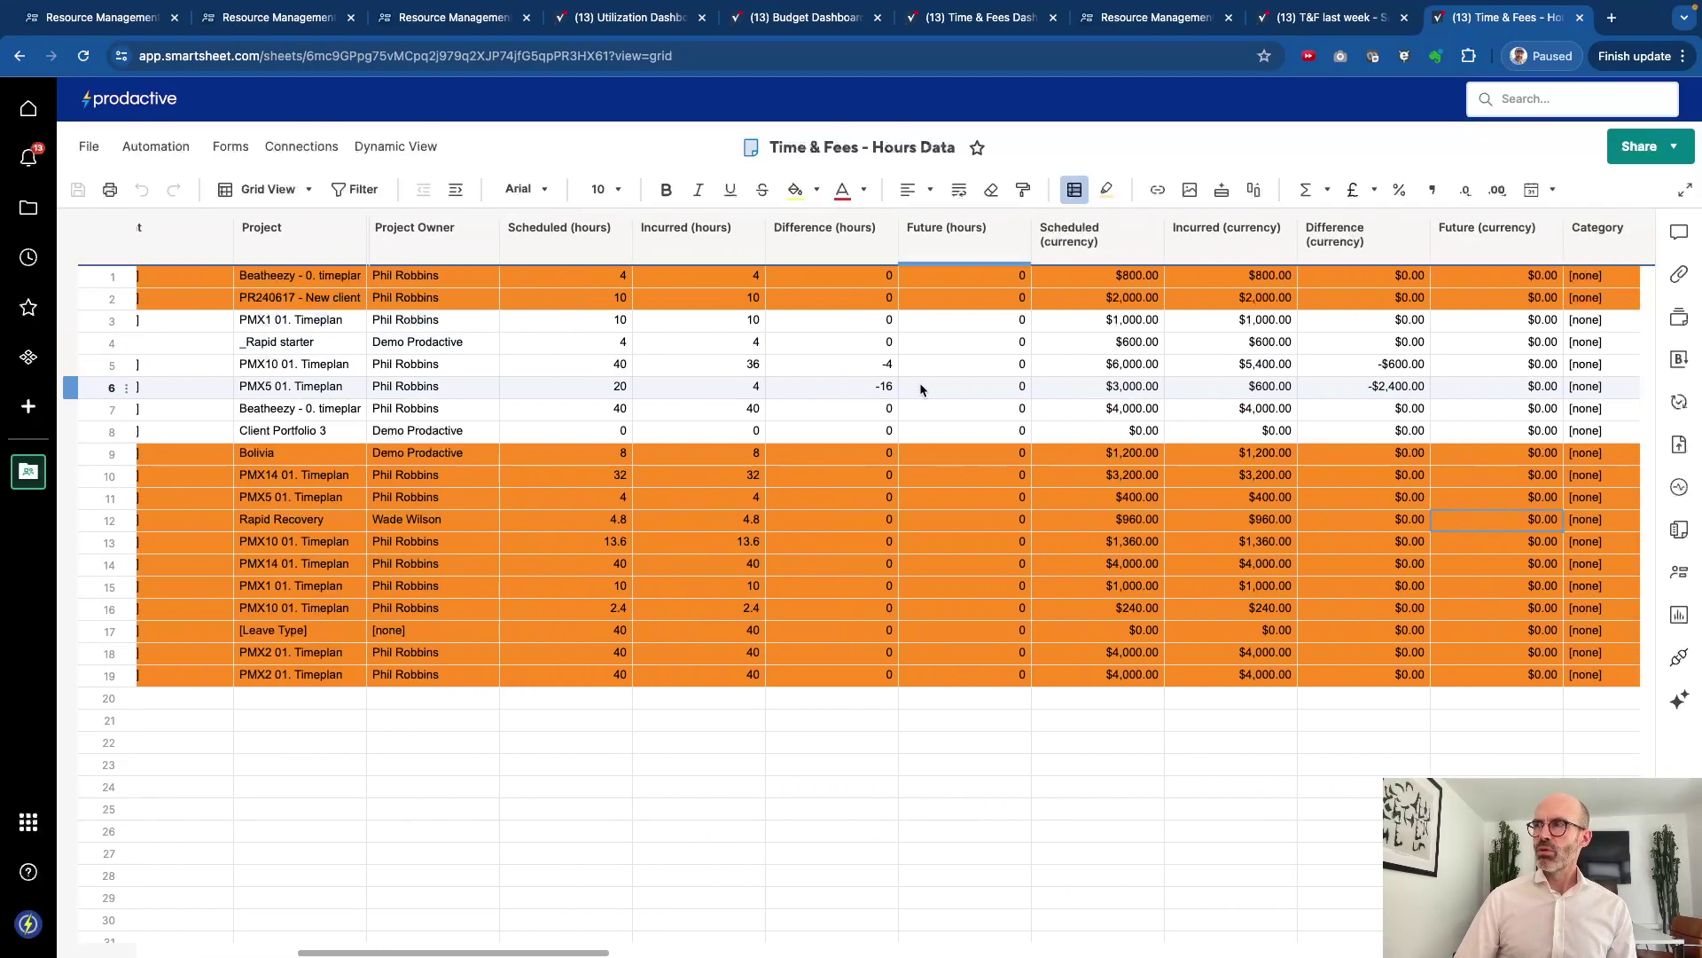
# Step: Check the Unconfirmed-entry conditional formatting rule unchanged, then bring up the Automation menu
pyautogui.click(1073, 192)
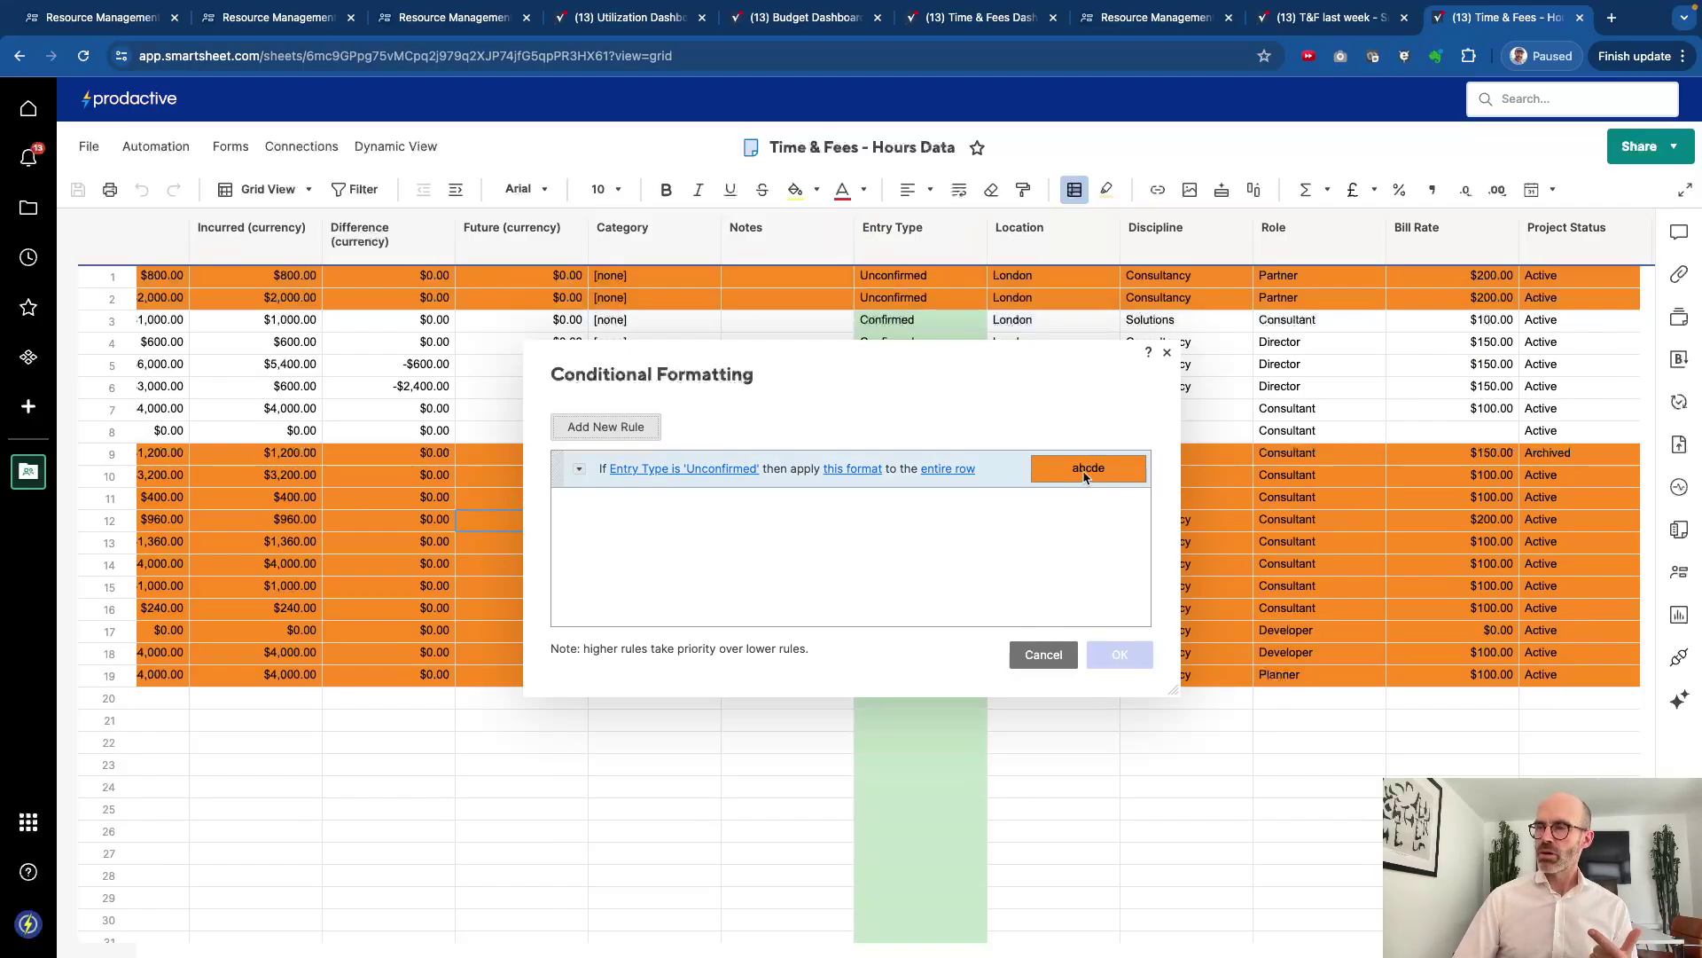
pyautogui.click(1044, 656)
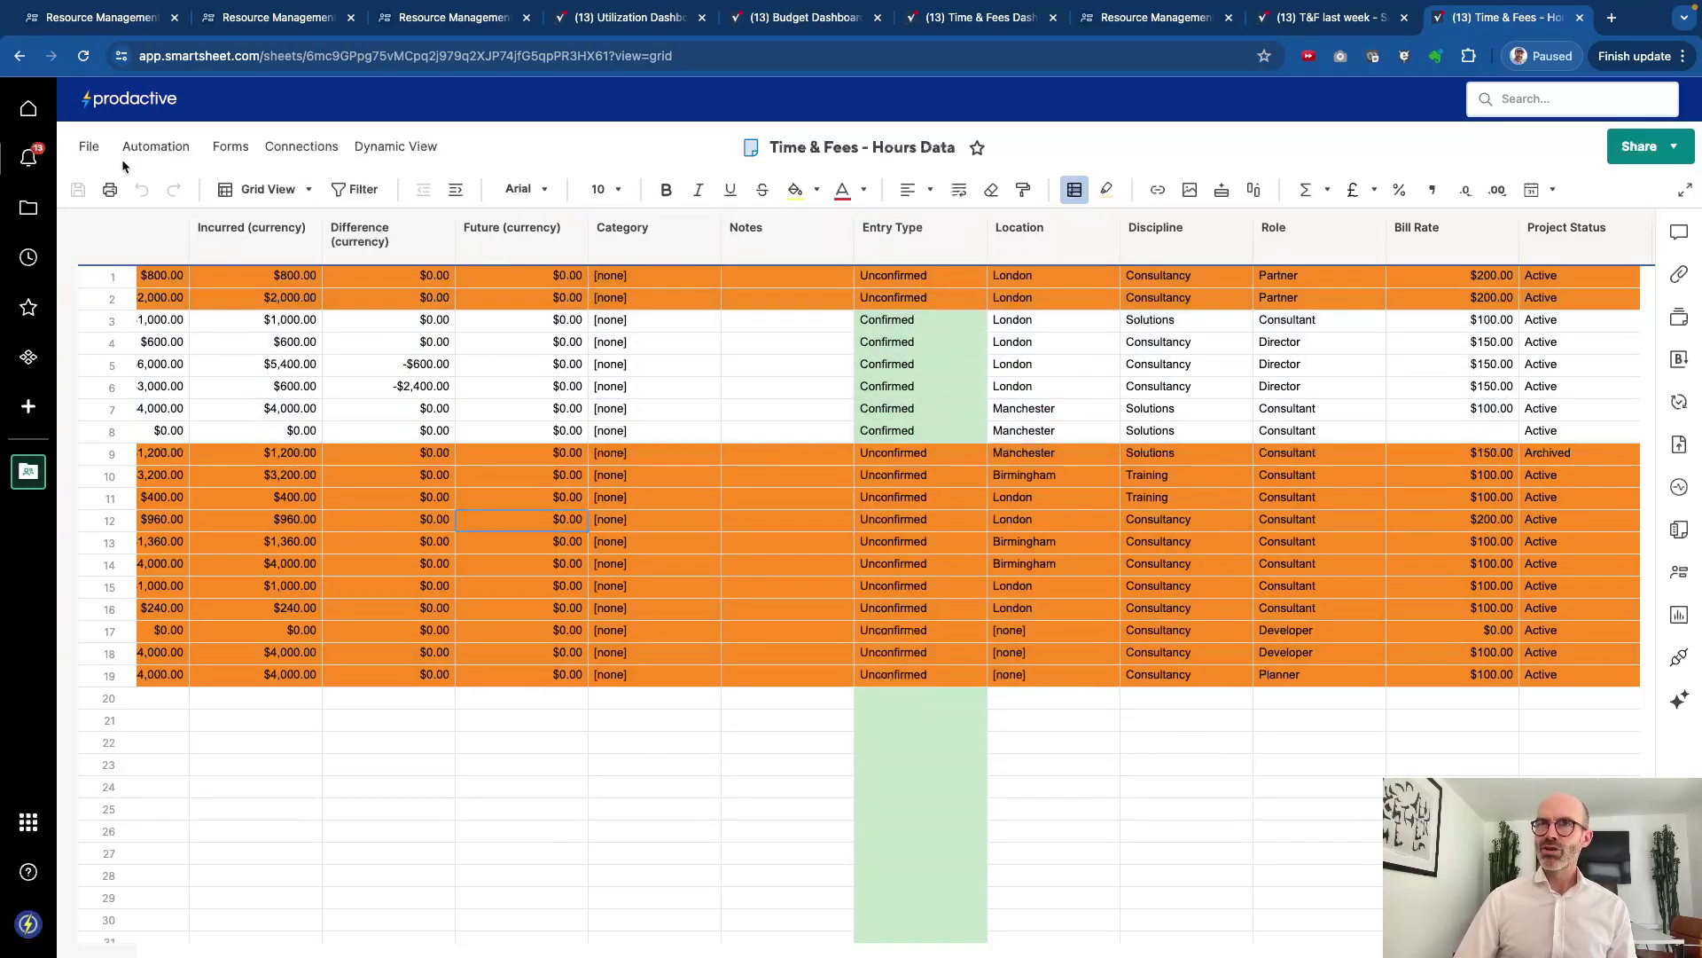
pyautogui.click(165, 155)
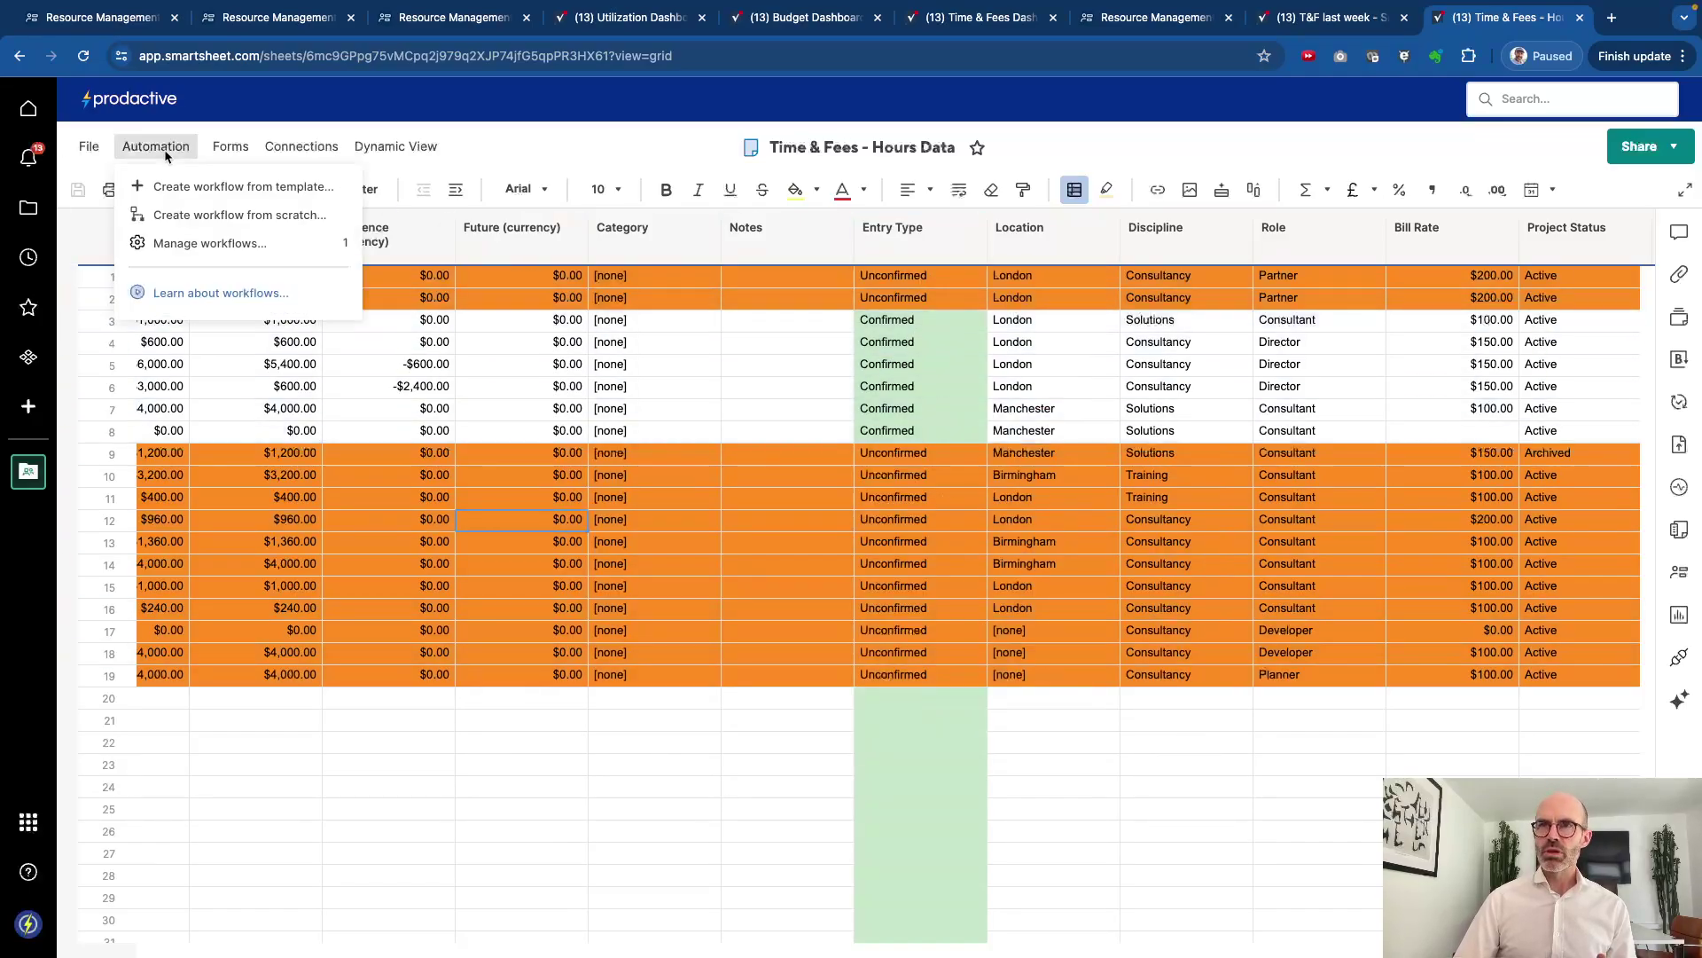
# Step: Open the Timesheet reminder workflow and confirm its 09:00 trigger time
pyautogui.click(210, 244)
pyautogui.doubleClick(151, 275)
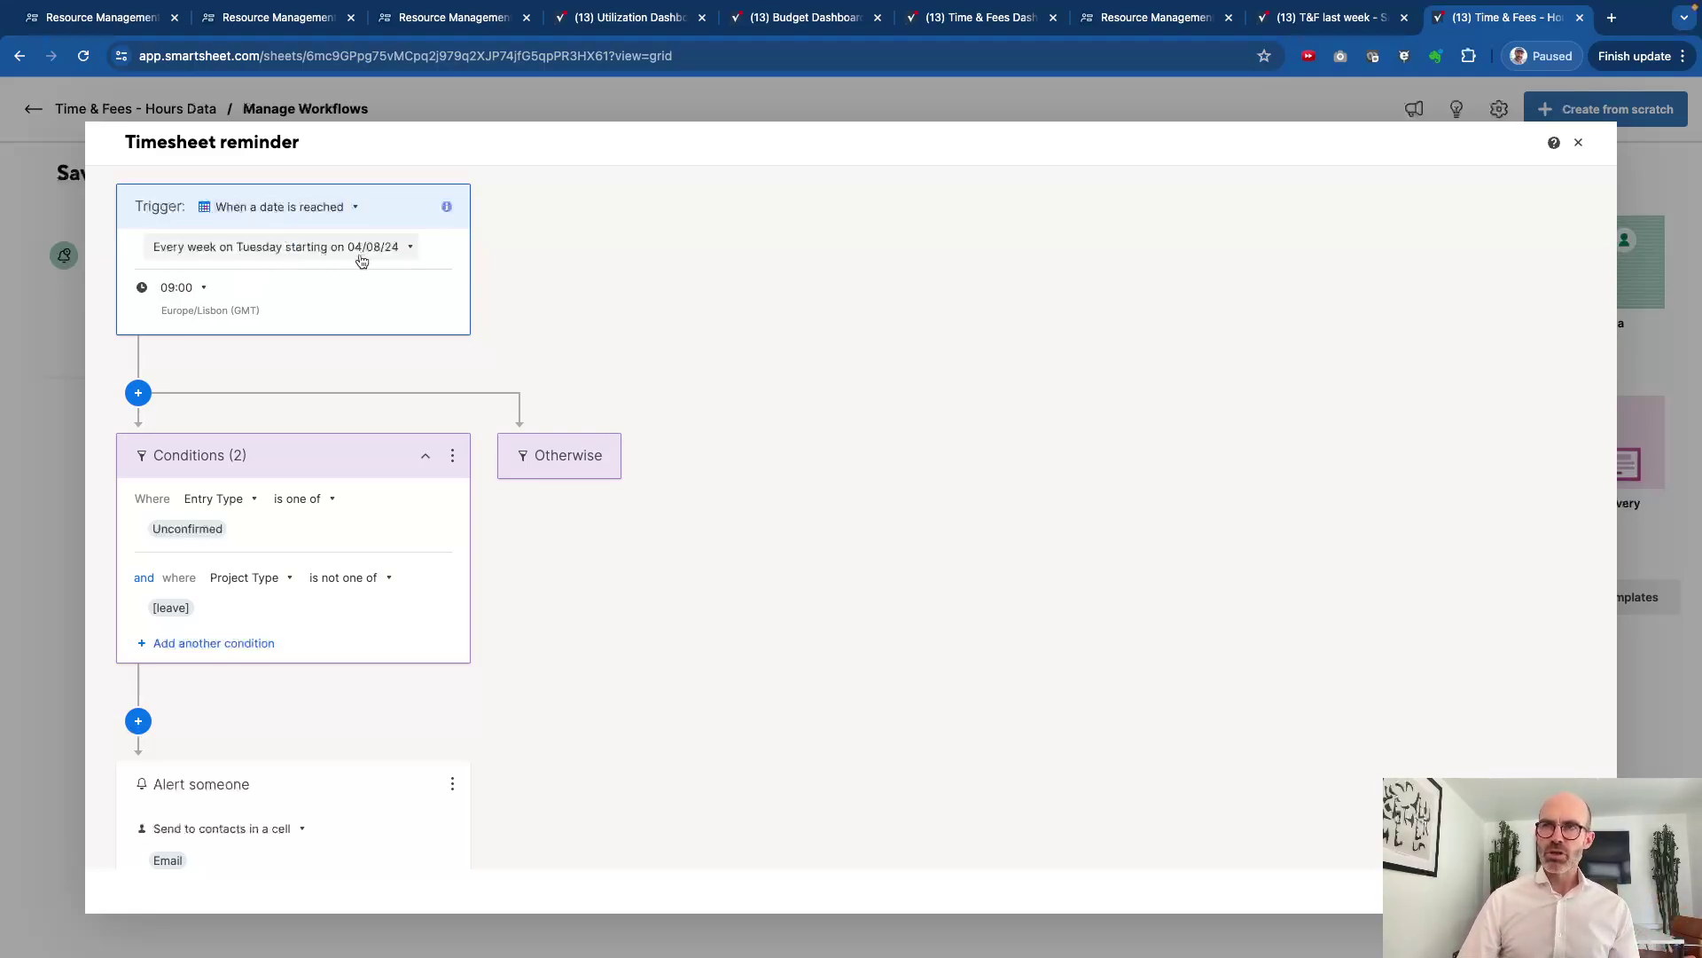
pyautogui.click(177, 287)
pyautogui.click(322, 296)
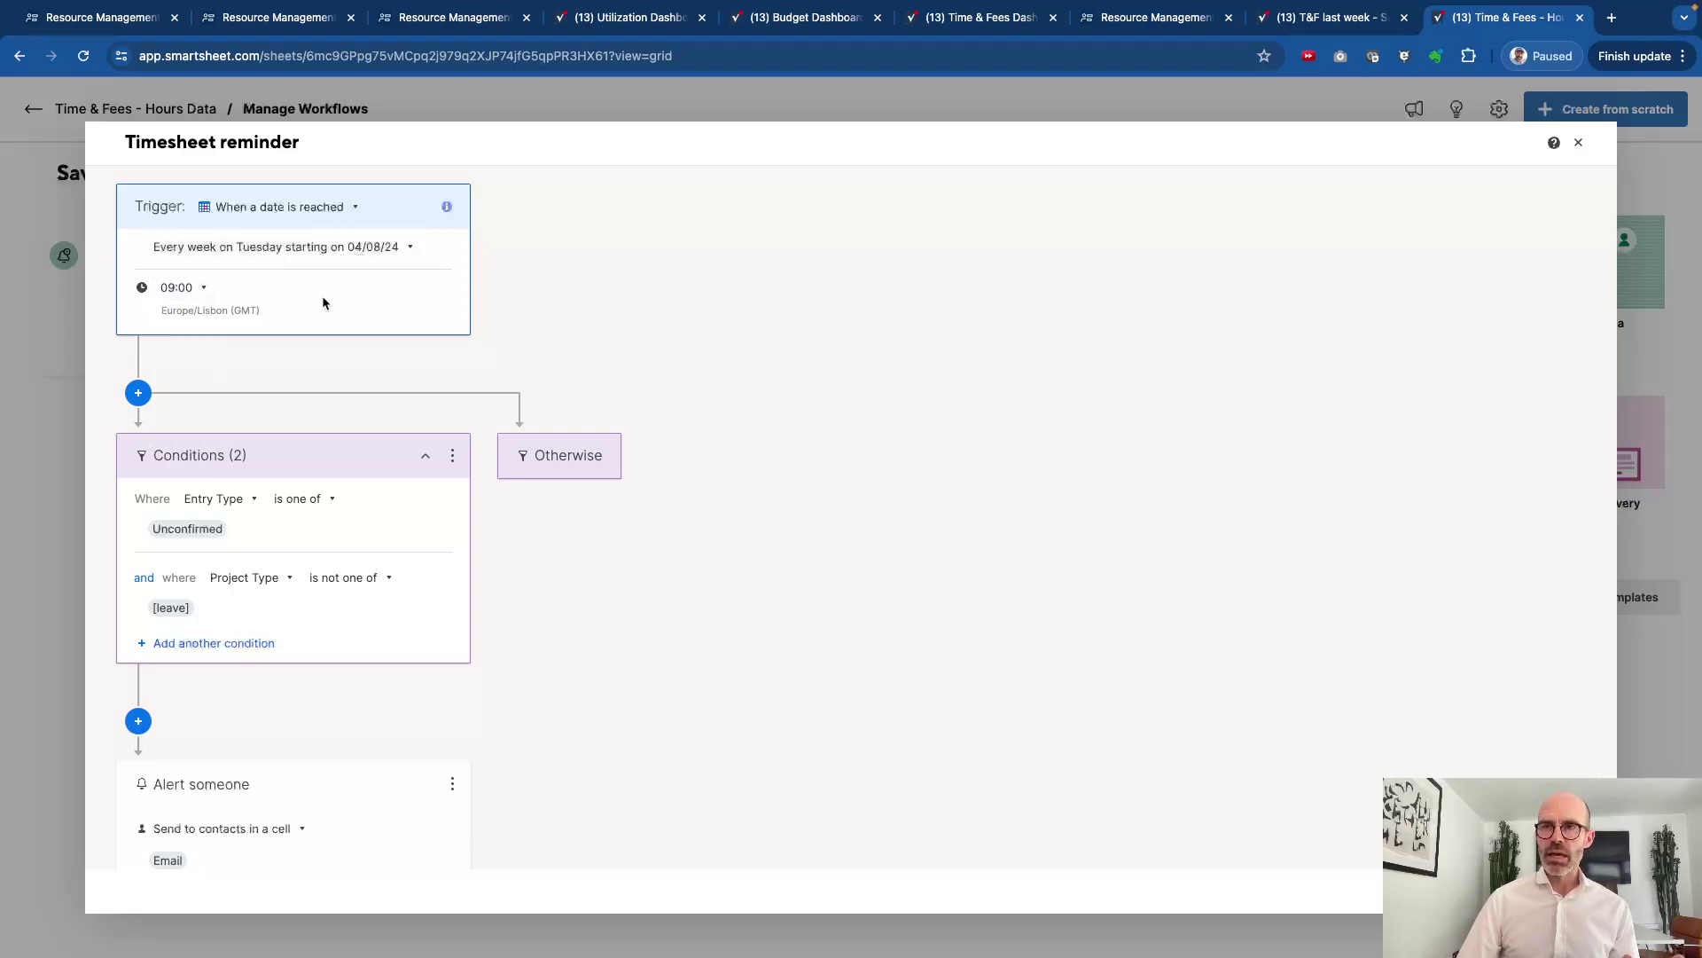
# Step: Inspect the workflow's conditions and reminder email, then exit unchanged back to the sheet
pyautogui.scroll(-2, 305, 428)
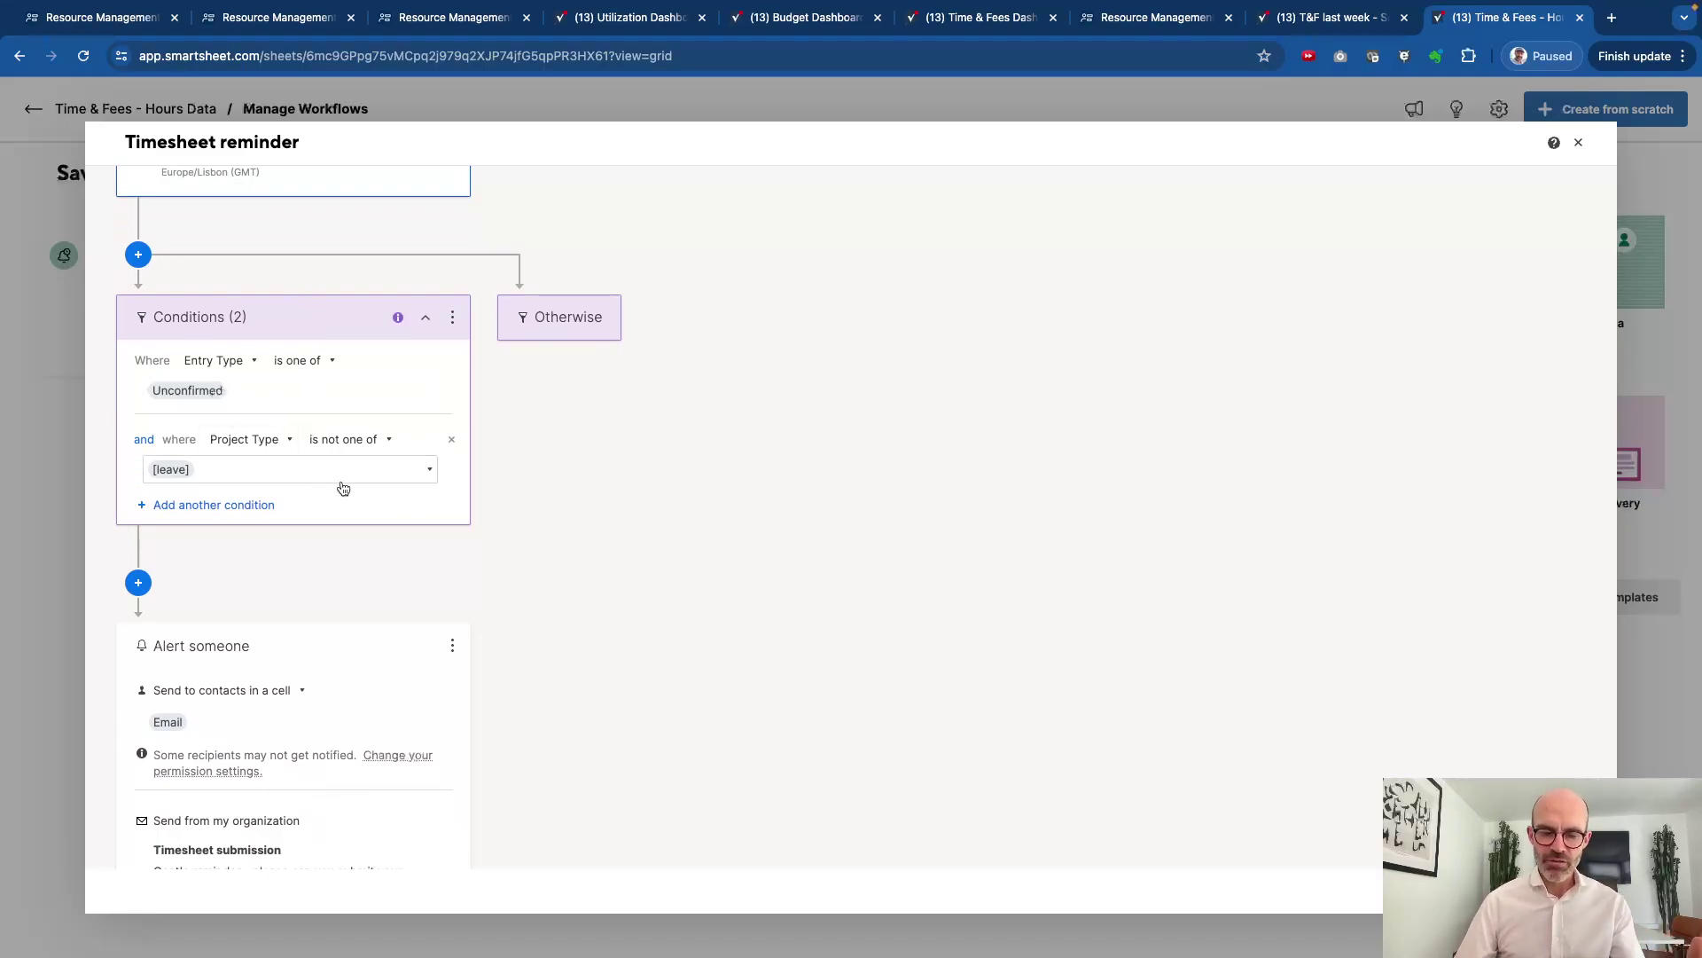
pyautogui.scroll(-1, 334, 679)
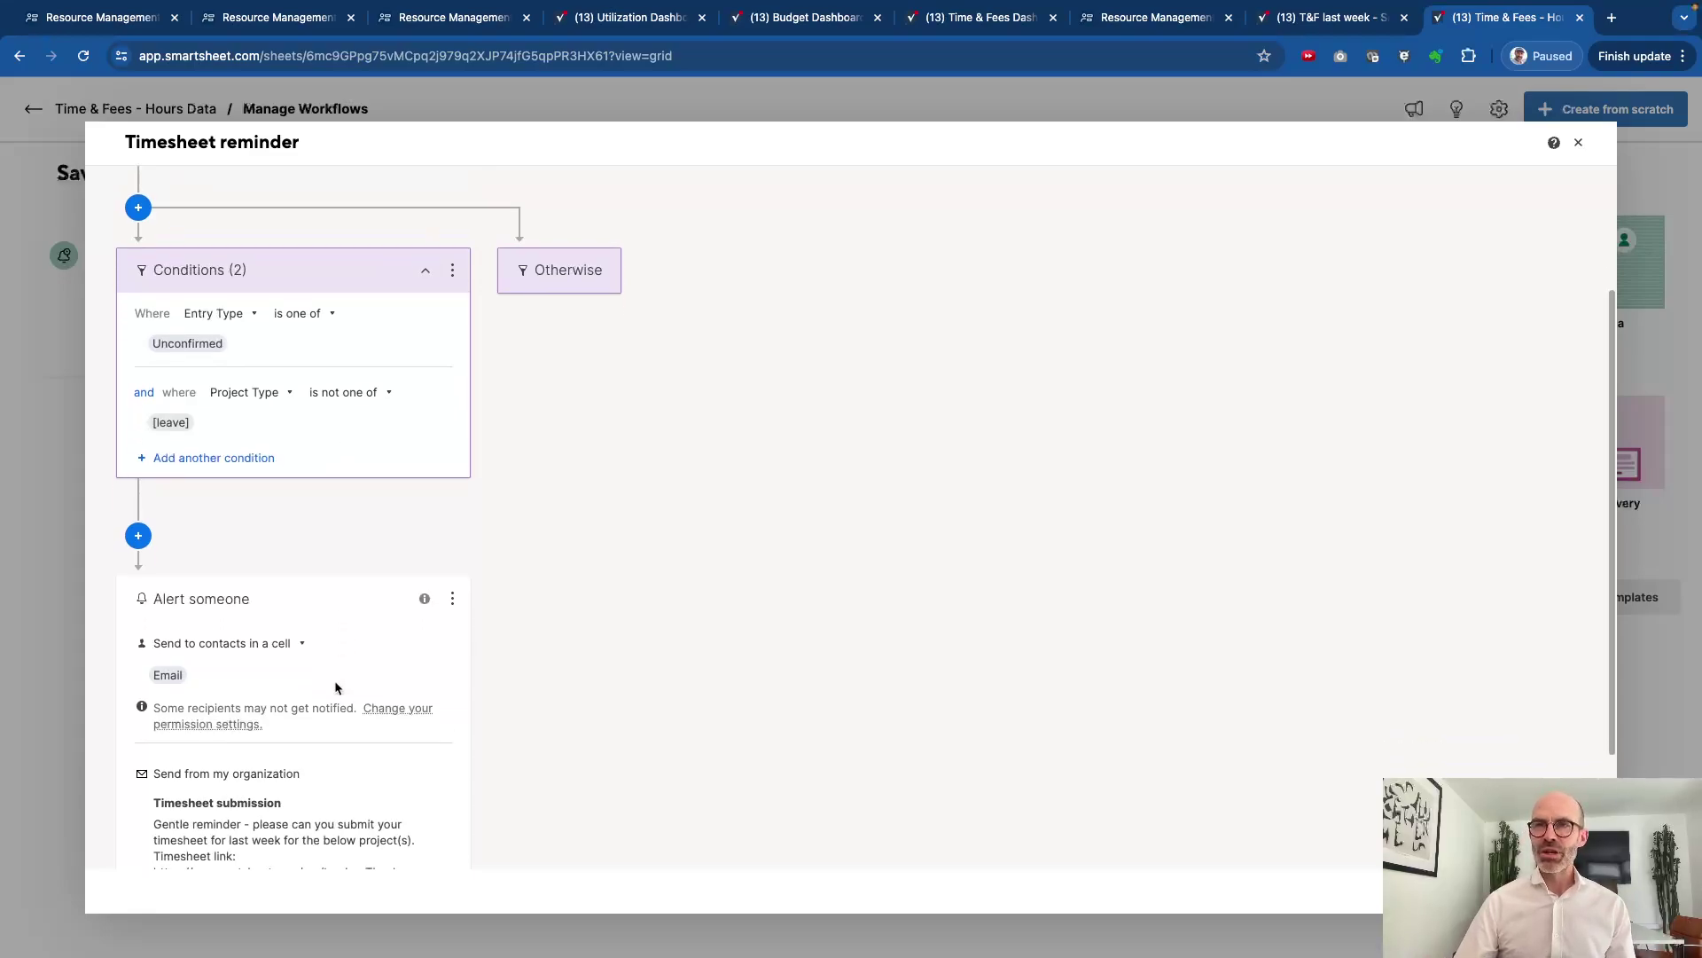
pyautogui.scroll(-2, 336, 688)
pyautogui.click(271, 716)
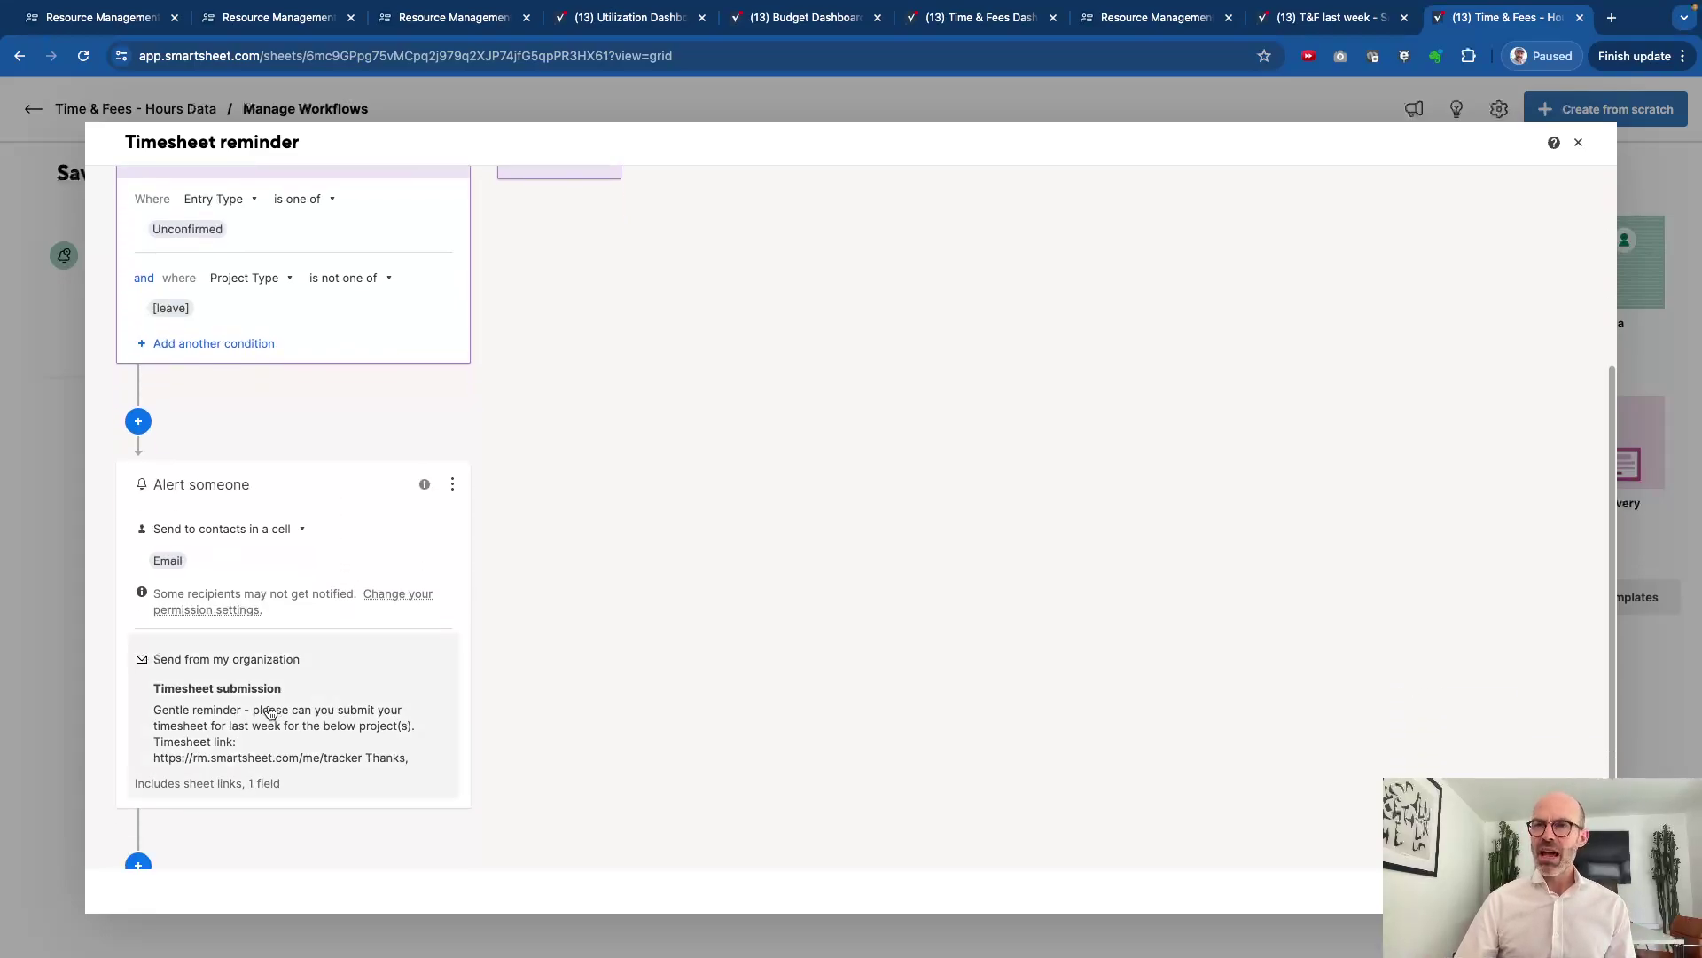
pyautogui.scroll(-2, 272, 714)
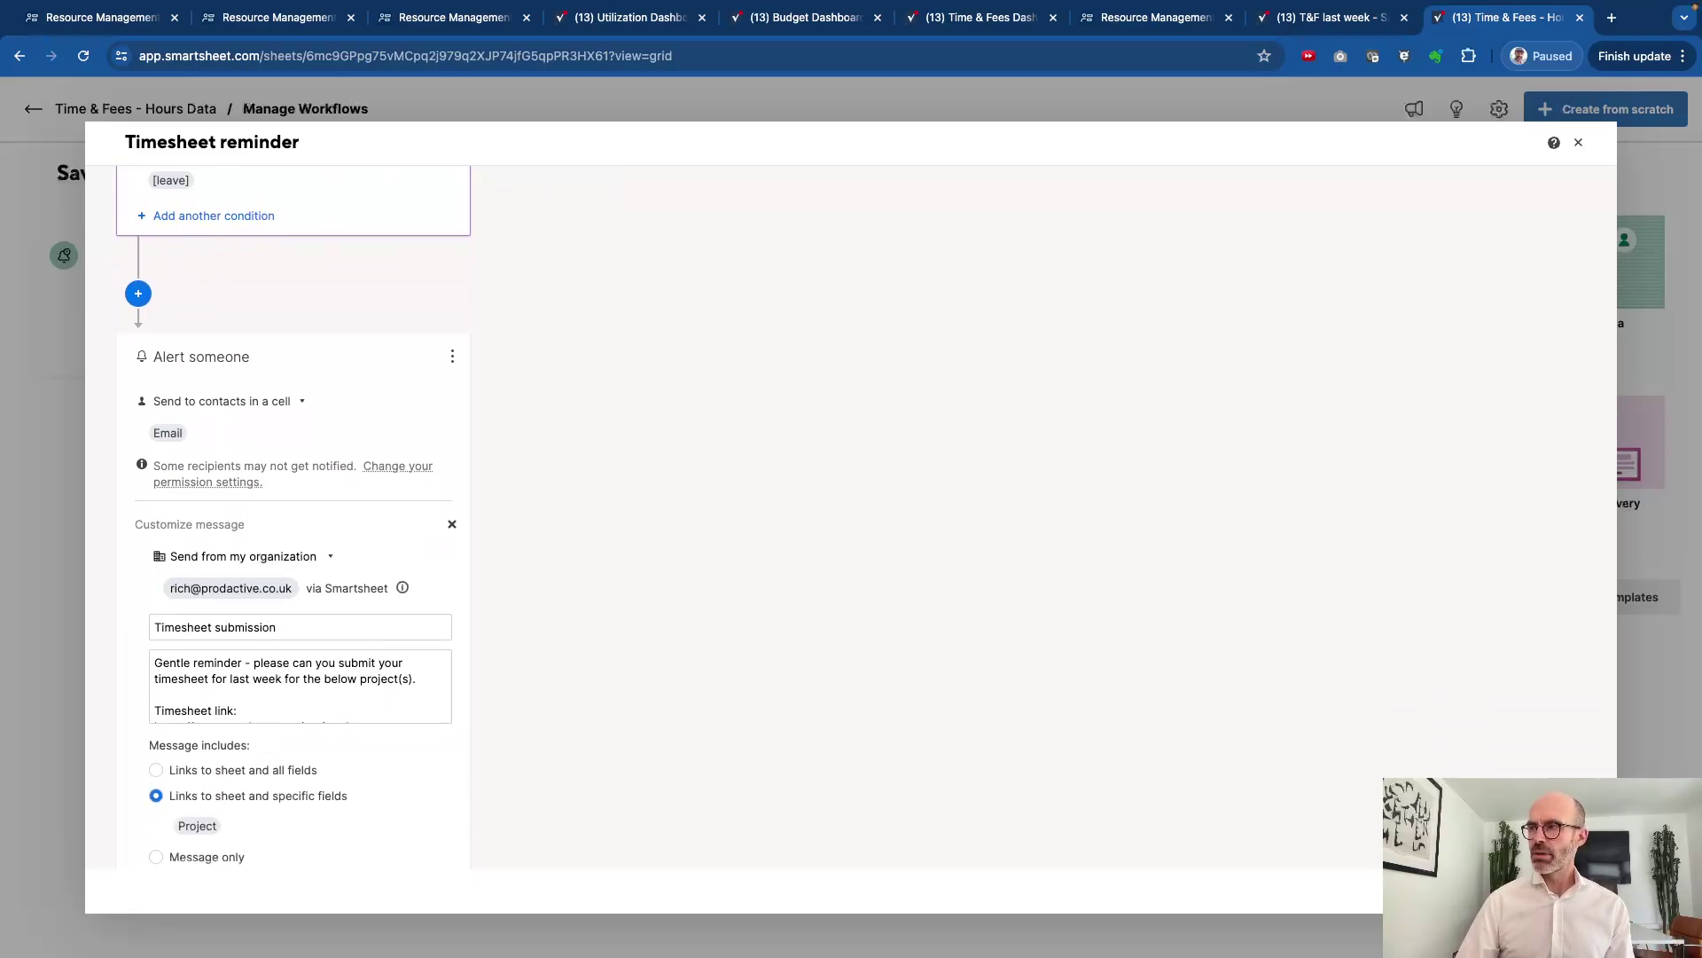
pyautogui.press('Escape')
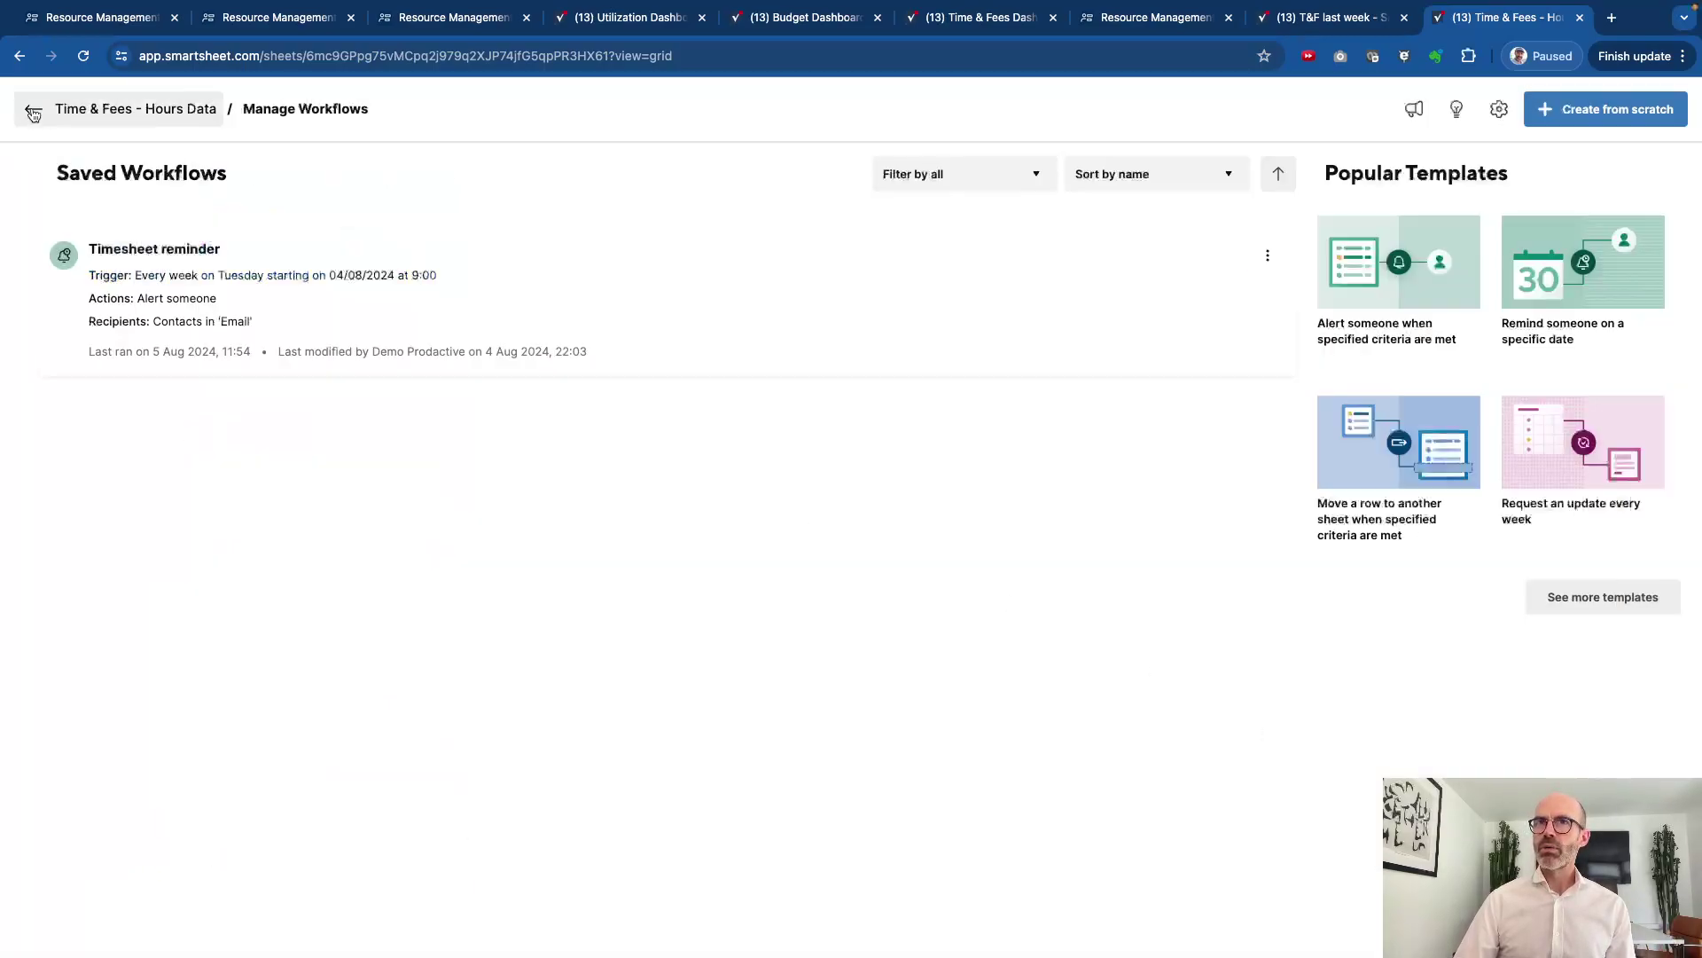
pyautogui.click(32, 112)
# Step: View the latest 'Timesheet submission' reminder notification, then close it and the notifications panel
pyautogui.click(27, 158)
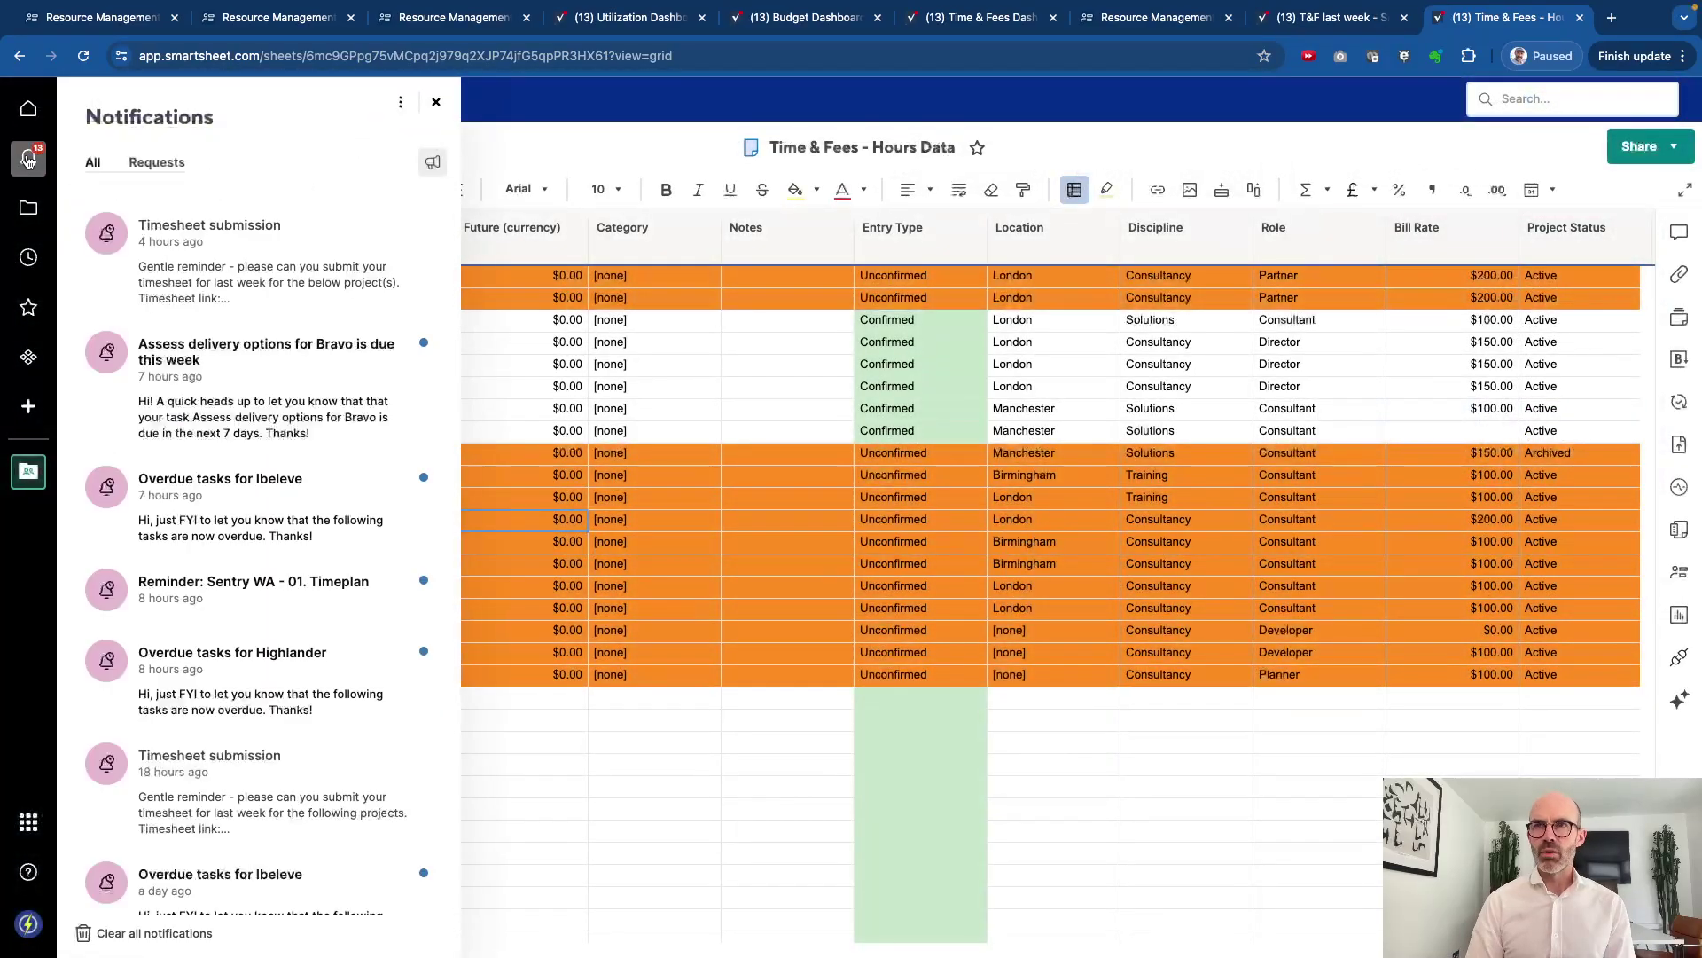
pyautogui.click(199, 282)
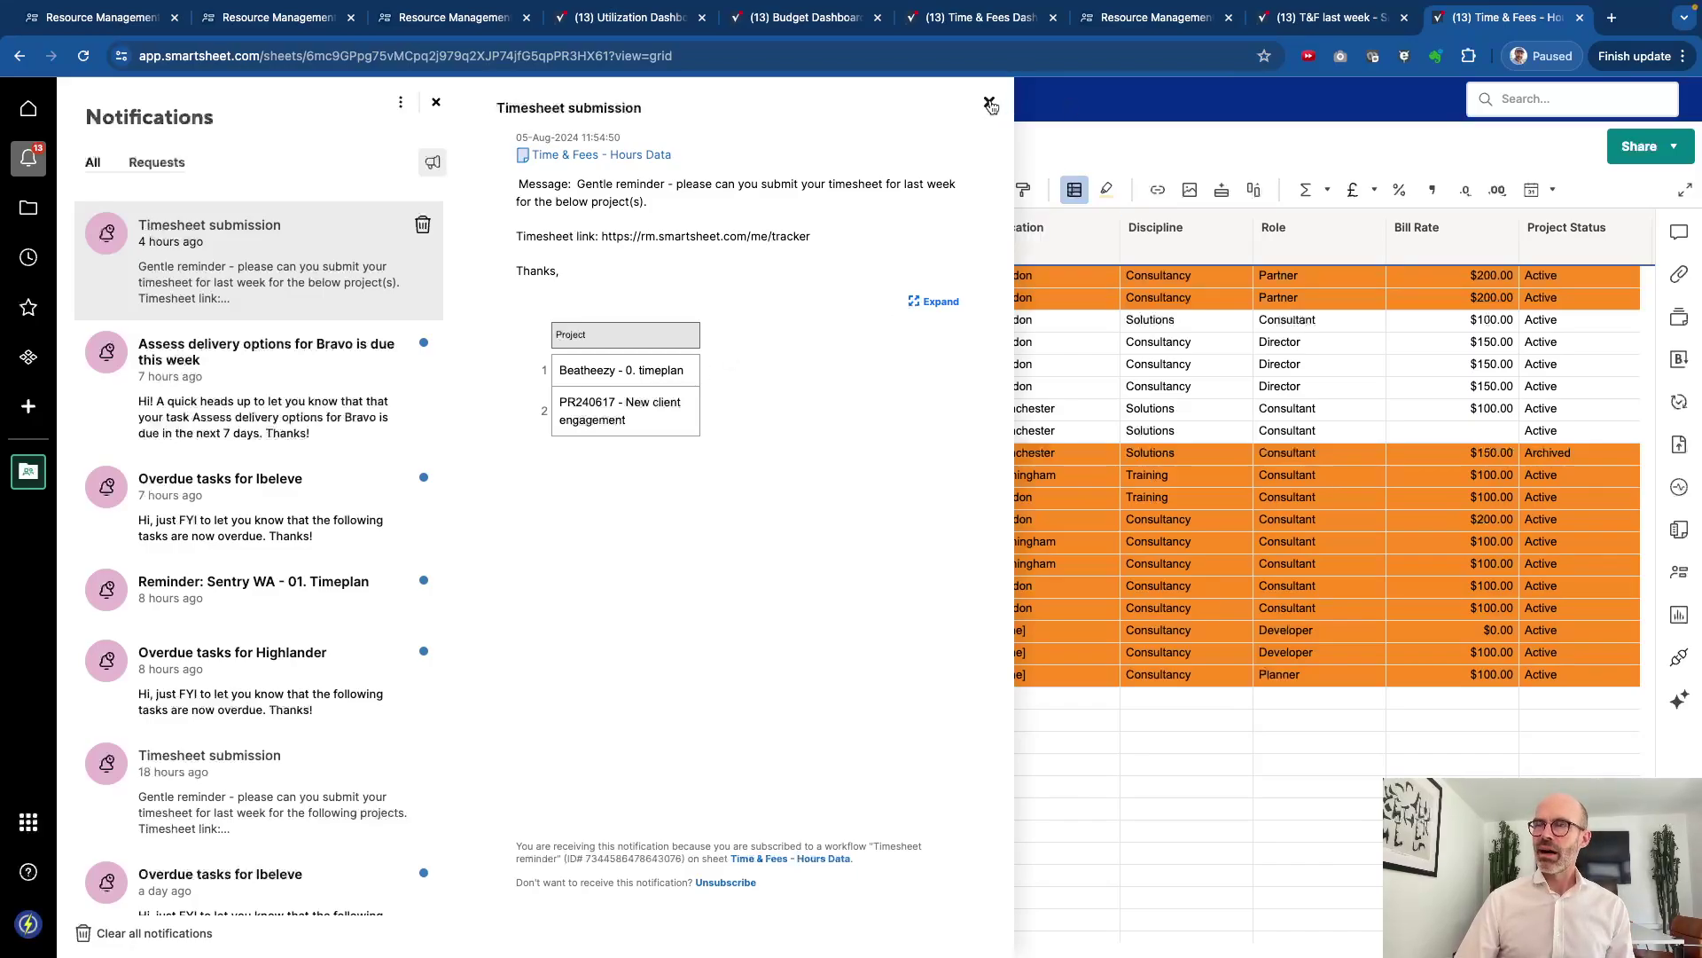
pyautogui.click(990, 106)
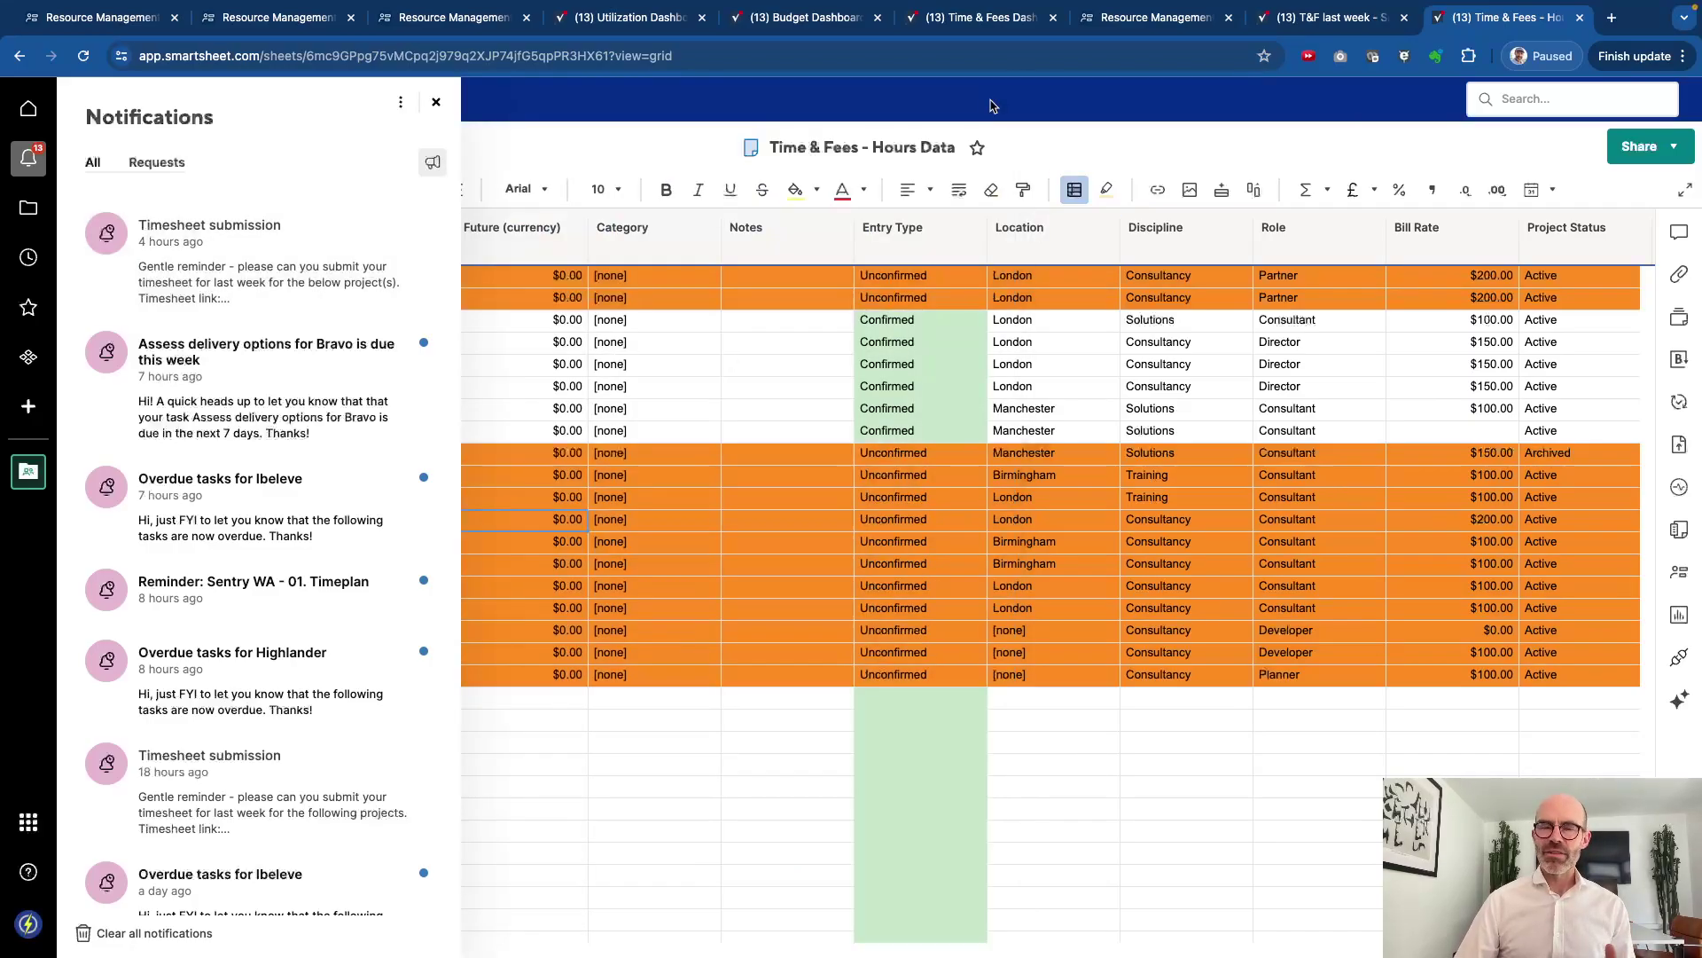
pyautogui.click(435, 103)
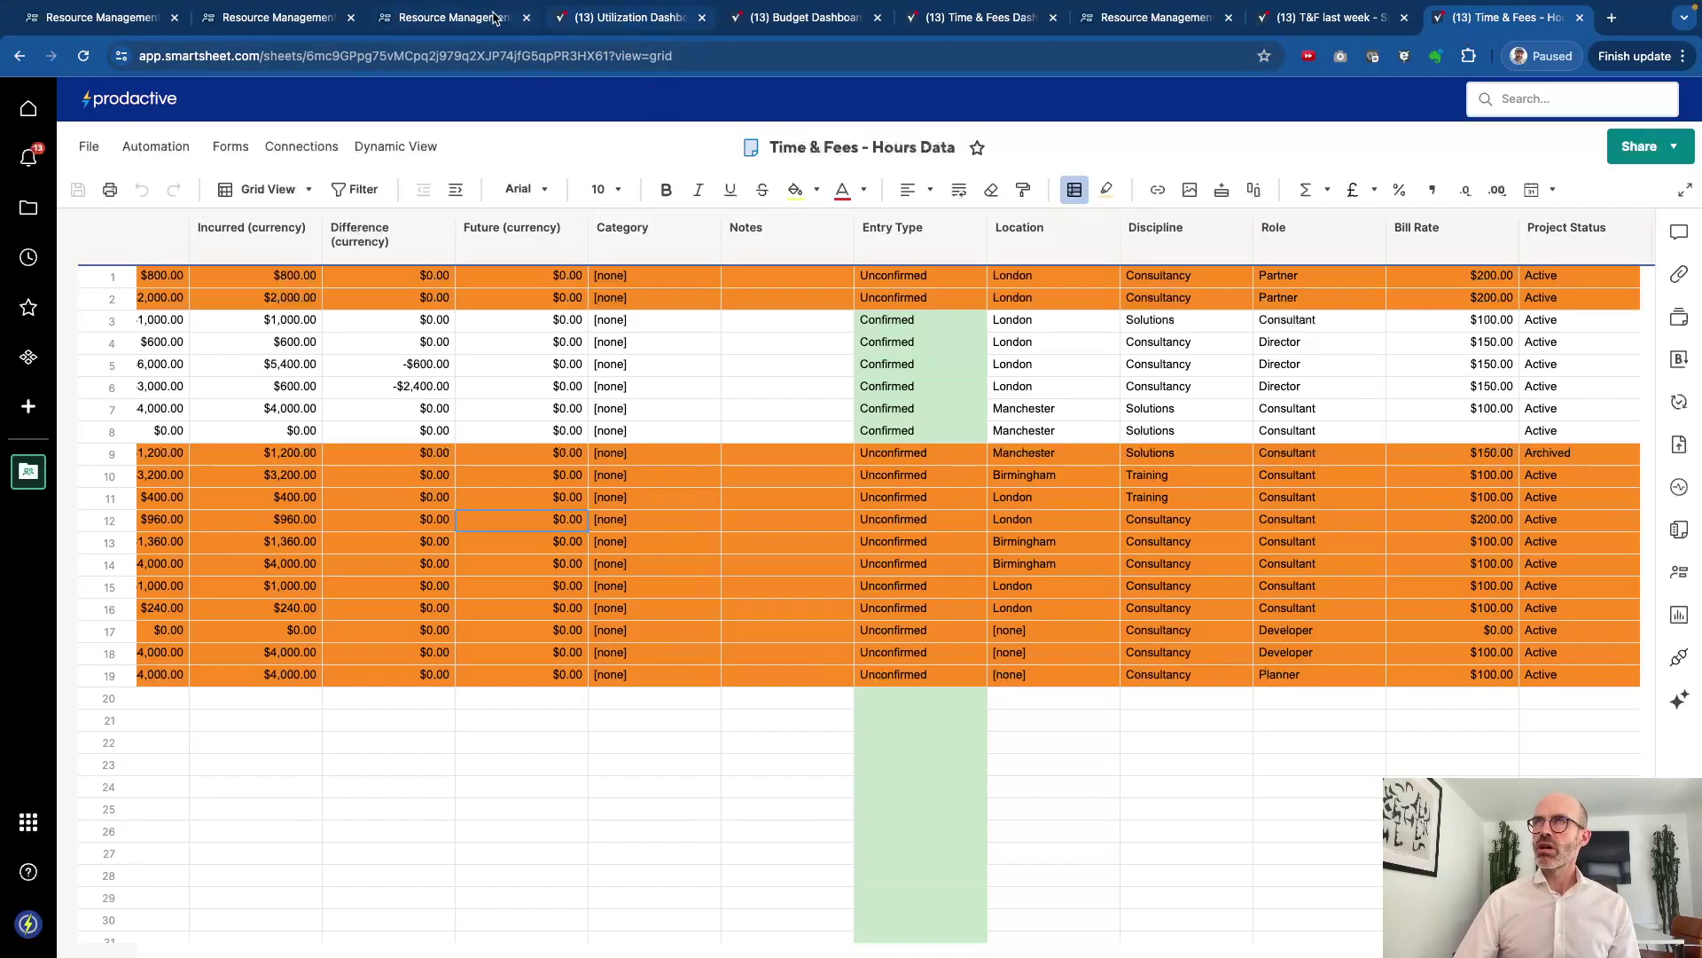
# Step: Open the 'Team members last 30 days' report from the Resource Management Saved Reports list
pyautogui.click(450, 19)
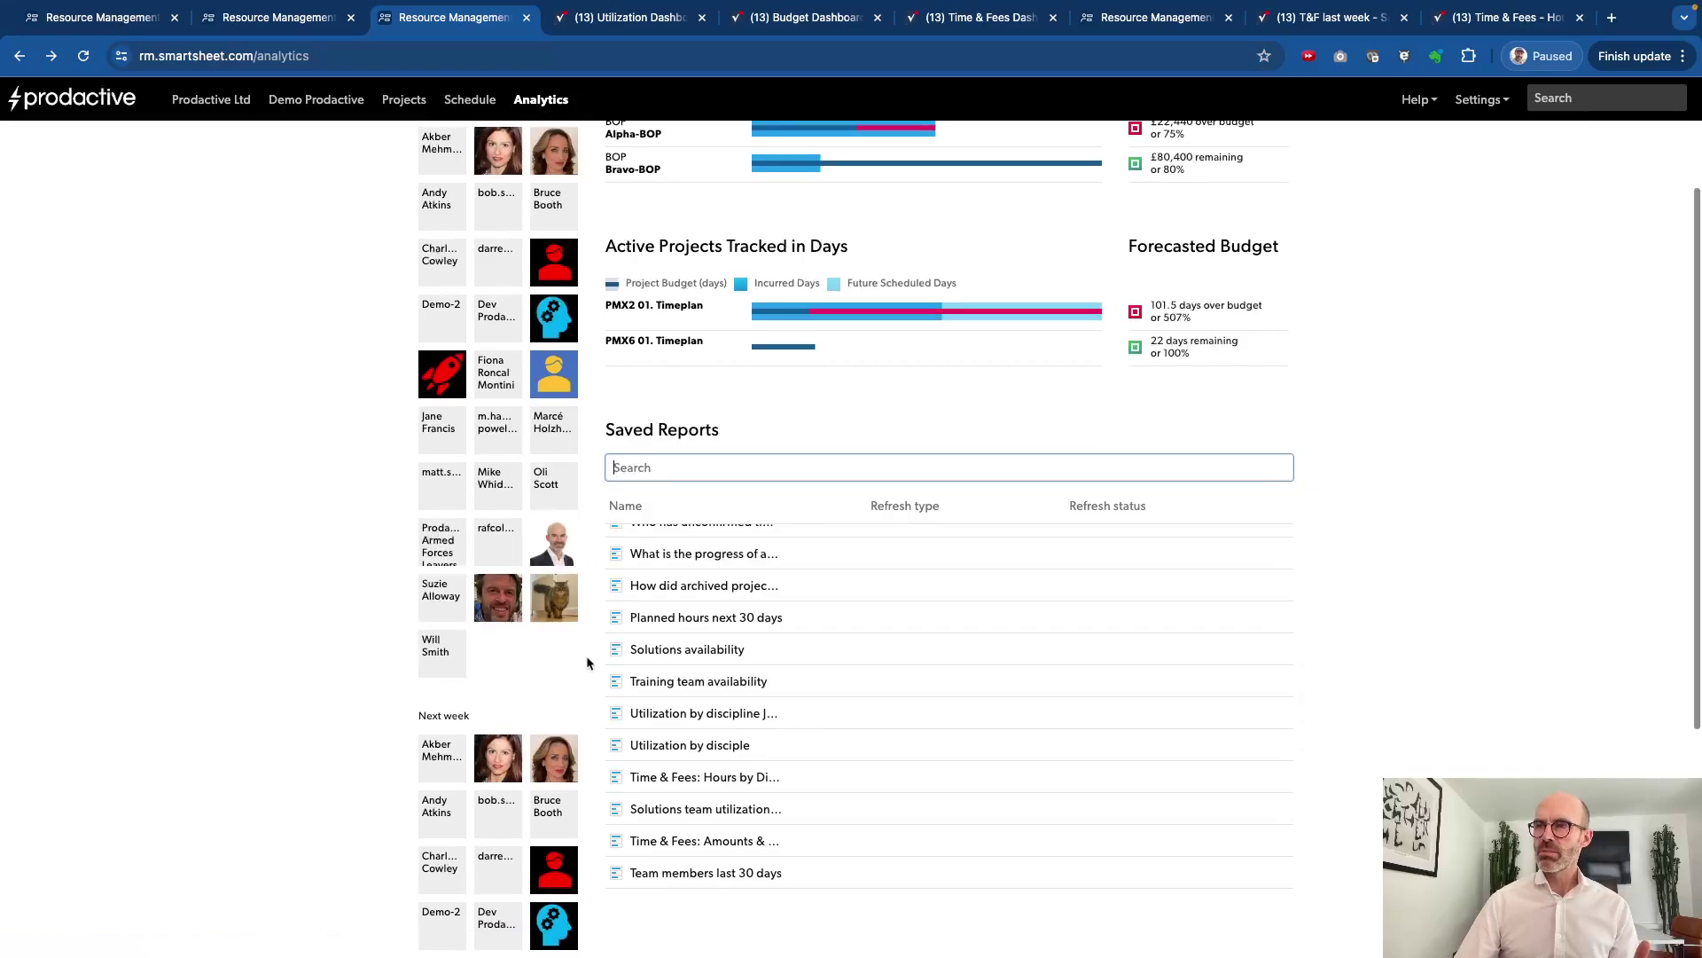
pyautogui.scroll(-3, 590, 663)
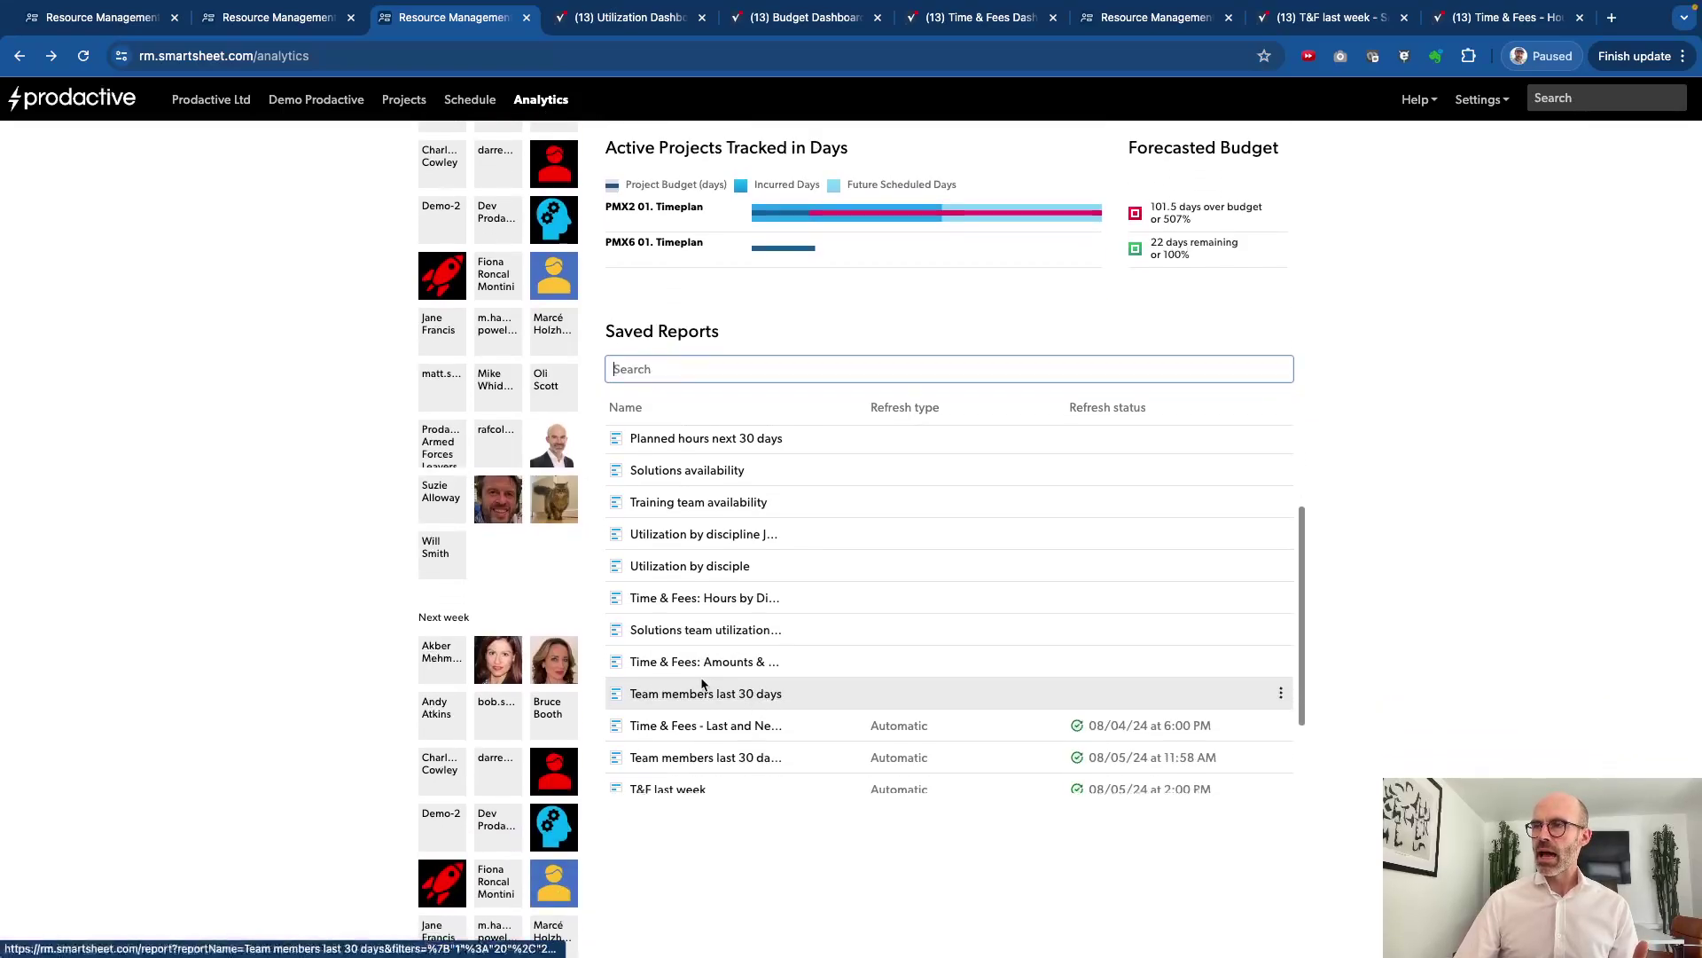
pyautogui.click(695, 703)
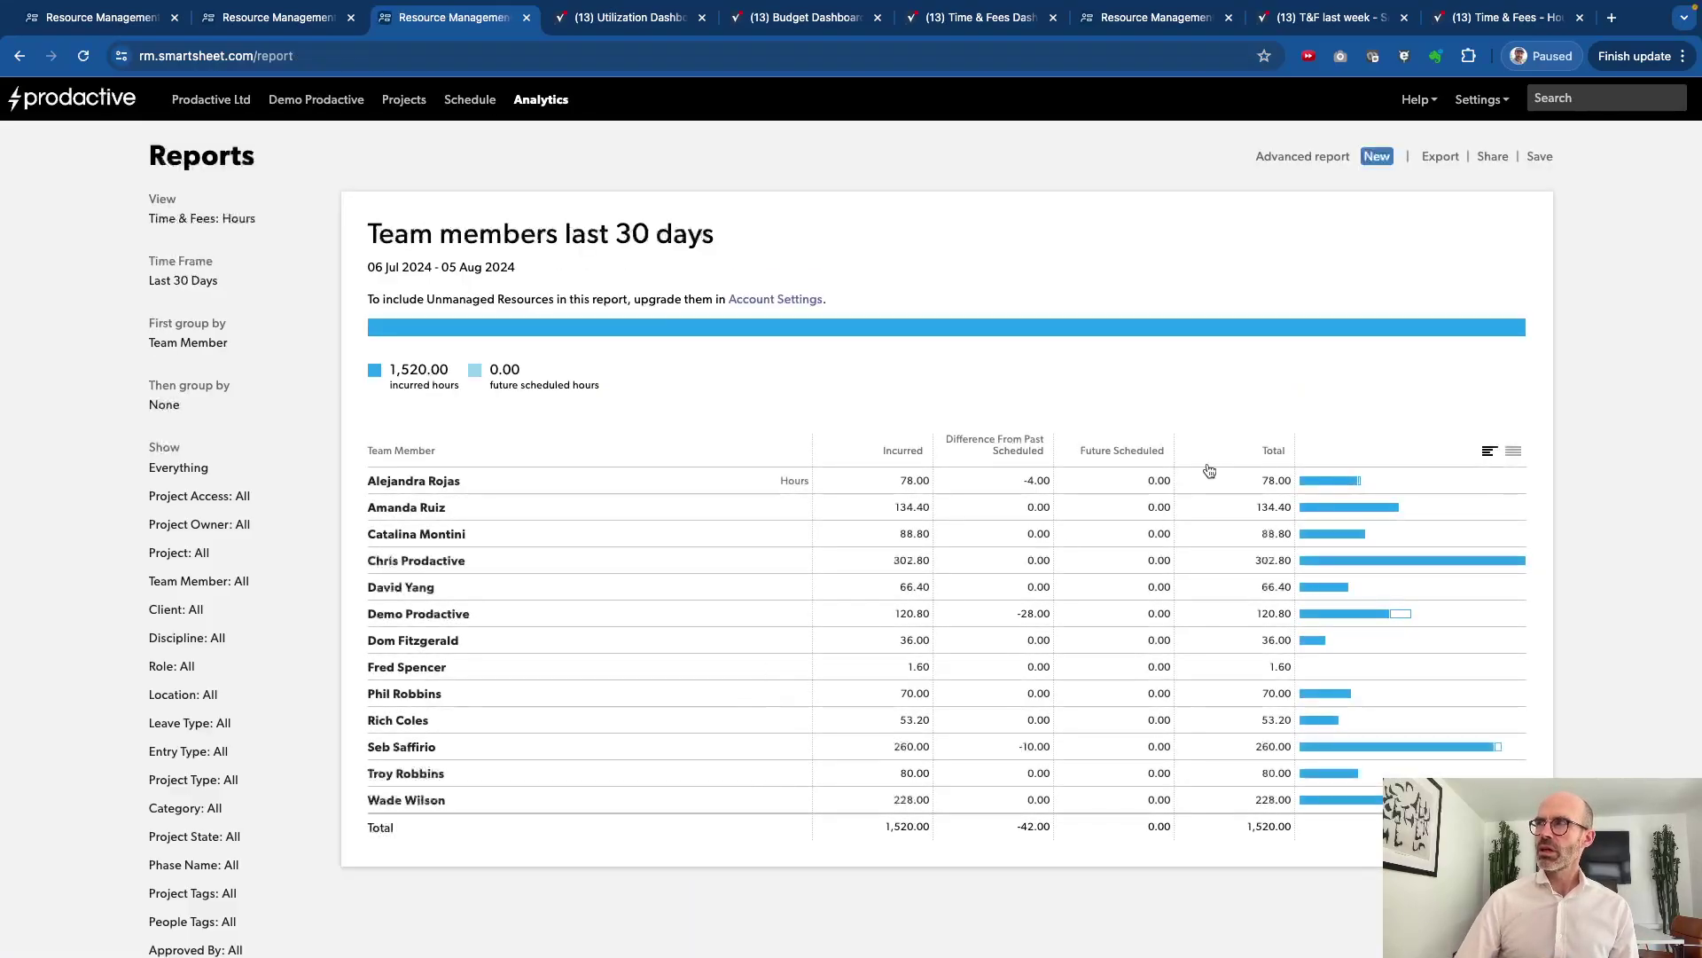
pyautogui.click(1305, 162)
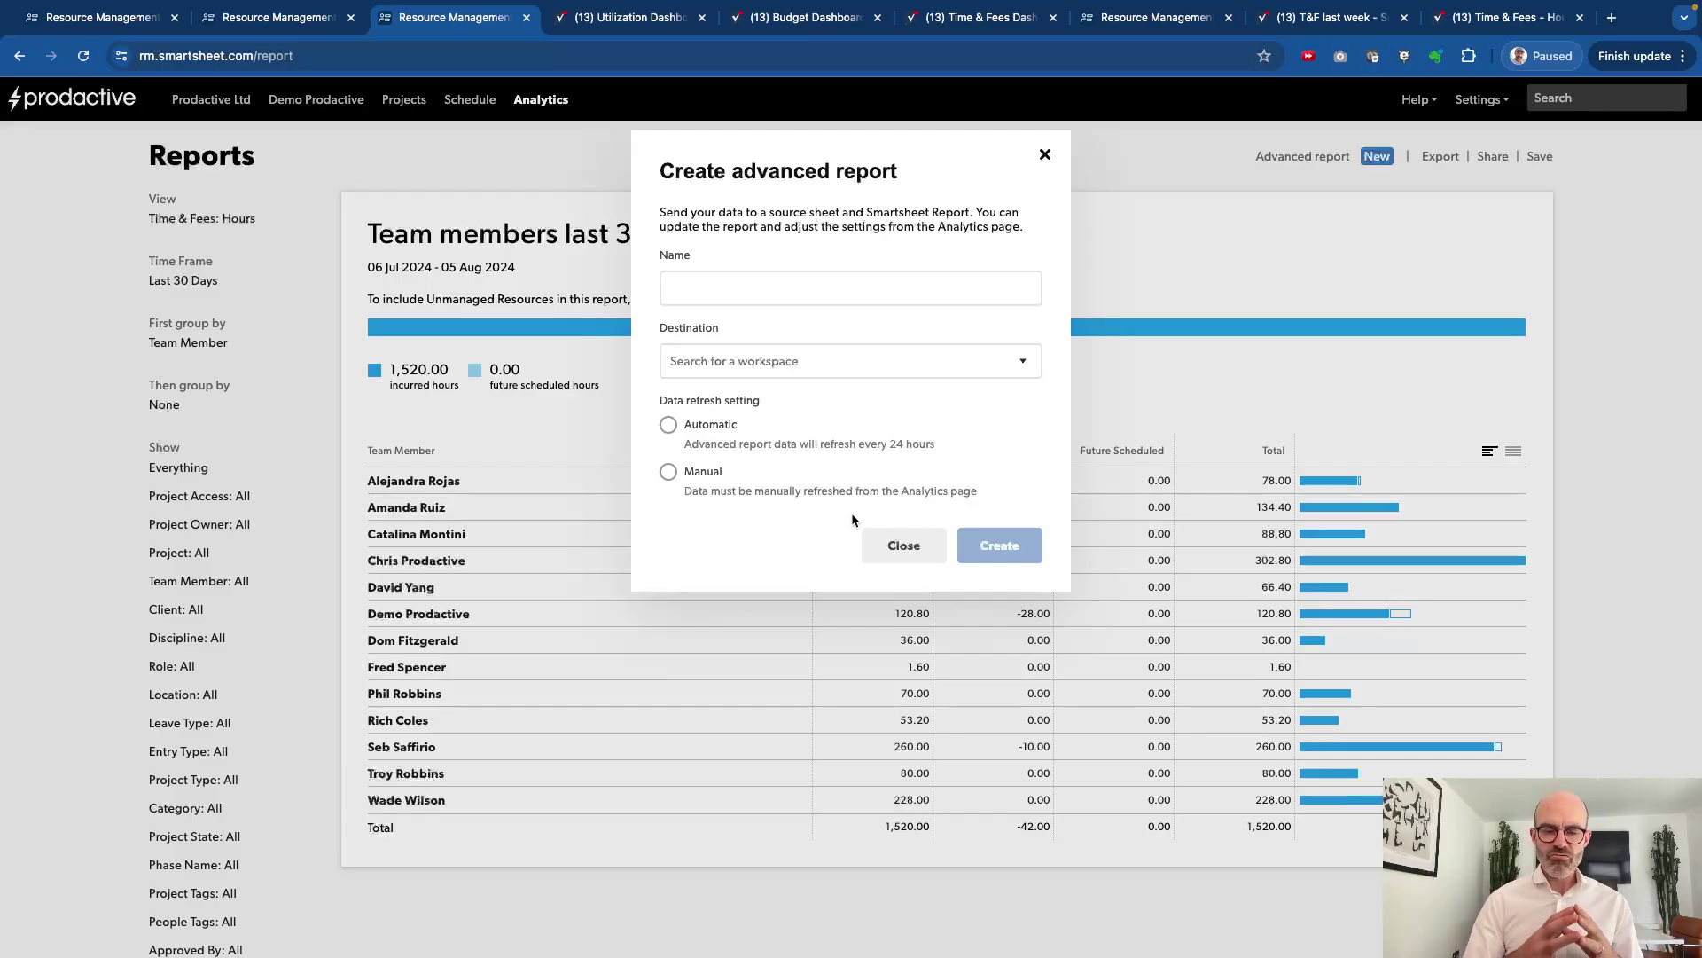
pyautogui.click(904, 545)
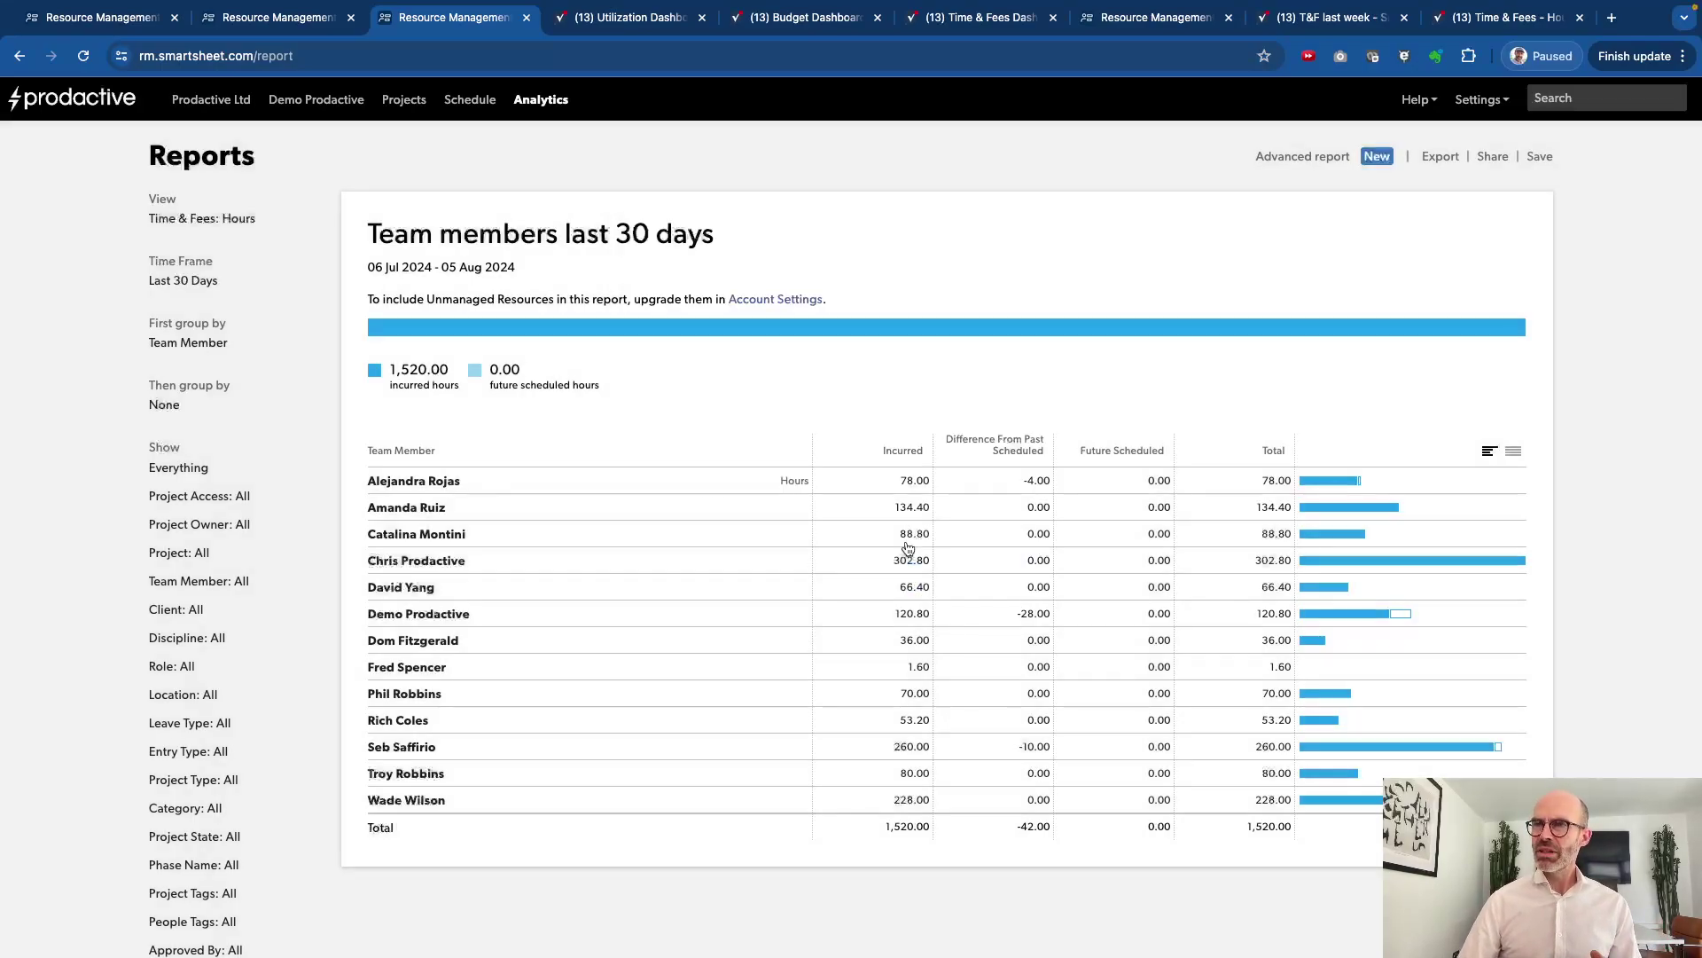